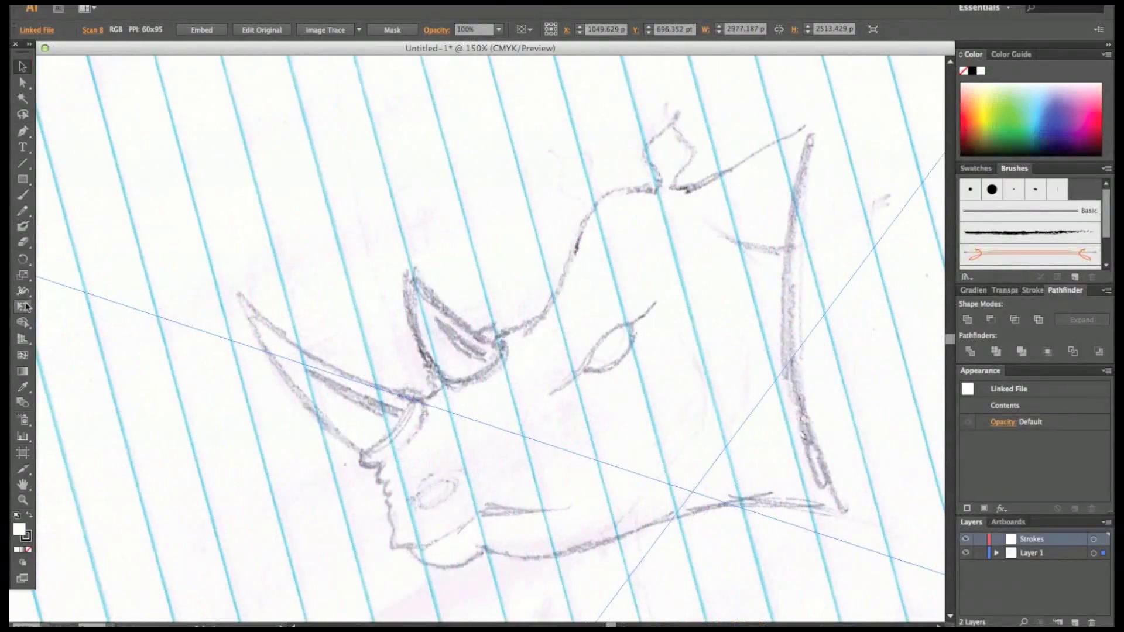
Step: Trace the outline over the front horn, second horn, head top, ear and jaw bottom
click(239, 295)
drag(362, 452, 415, 405)
click(444, 380)
click(408, 272)
click(495, 339)
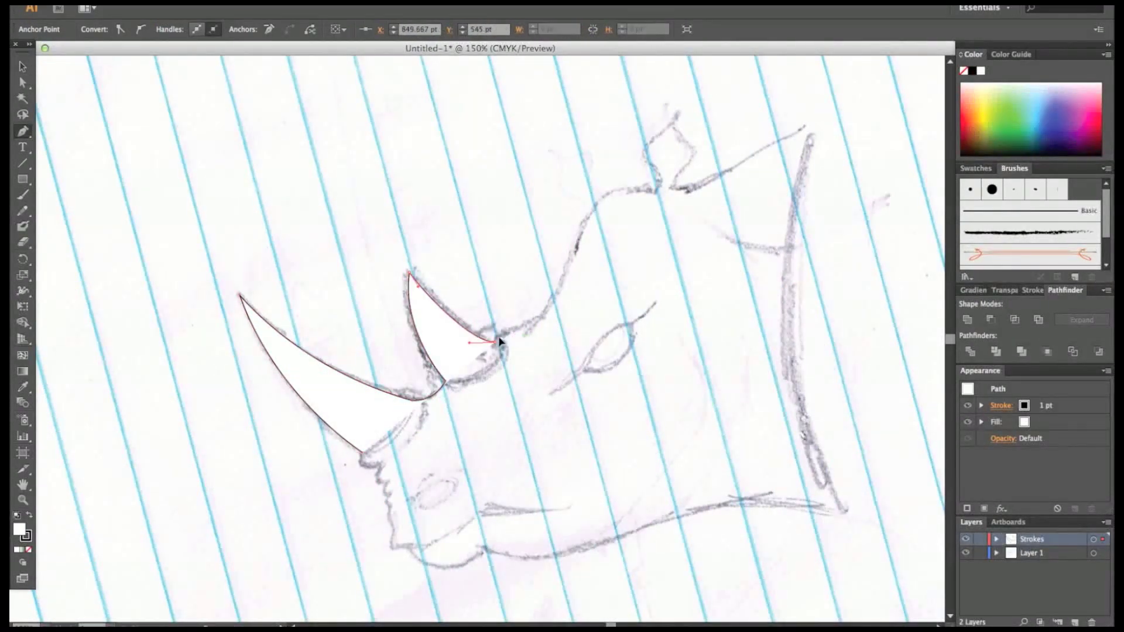
click(544, 314)
drag(585, 219, 589, 197)
click(661, 193)
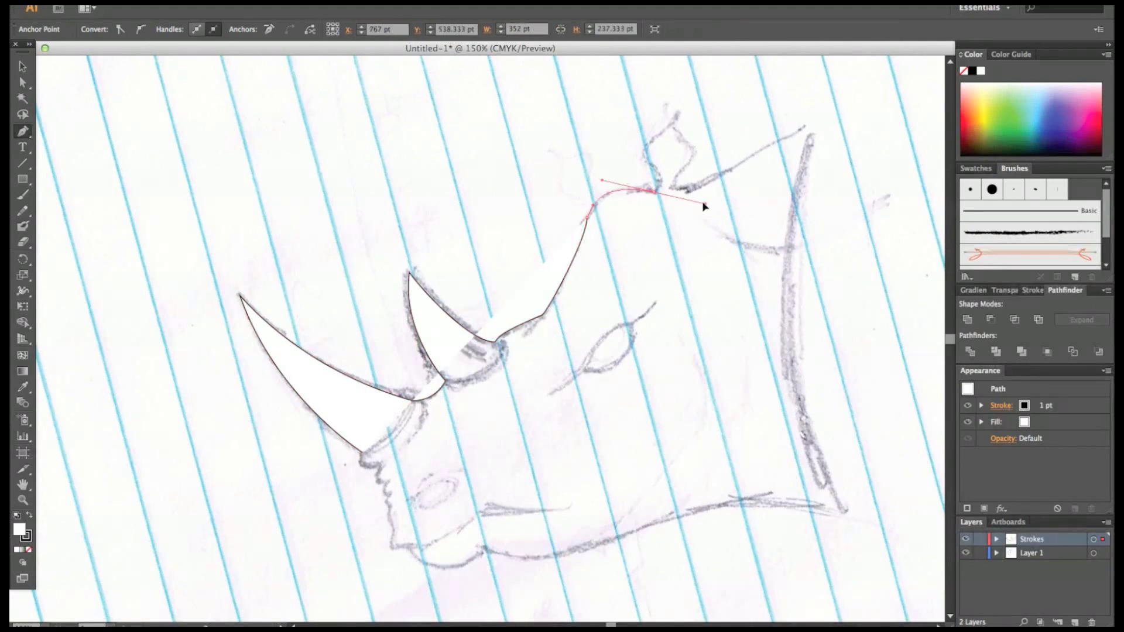
drag(813, 125, 888, 121)
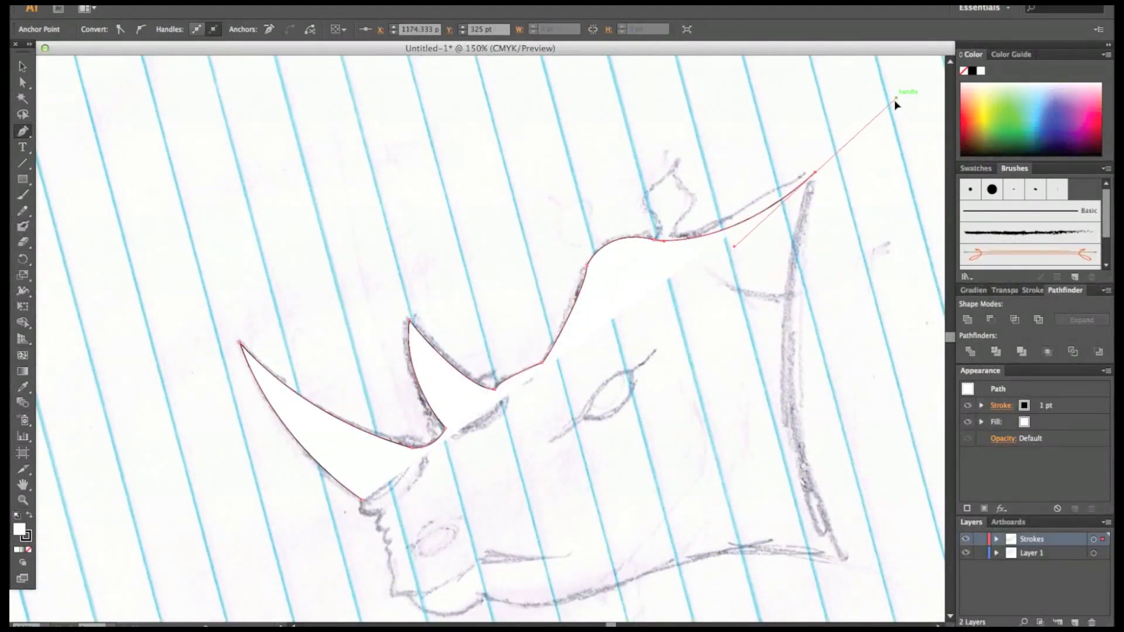
click(843, 562)
scroll(843, 561, down, 5)
drag(814, 440, 724, 443)
drag(561, 485, 486, 481)
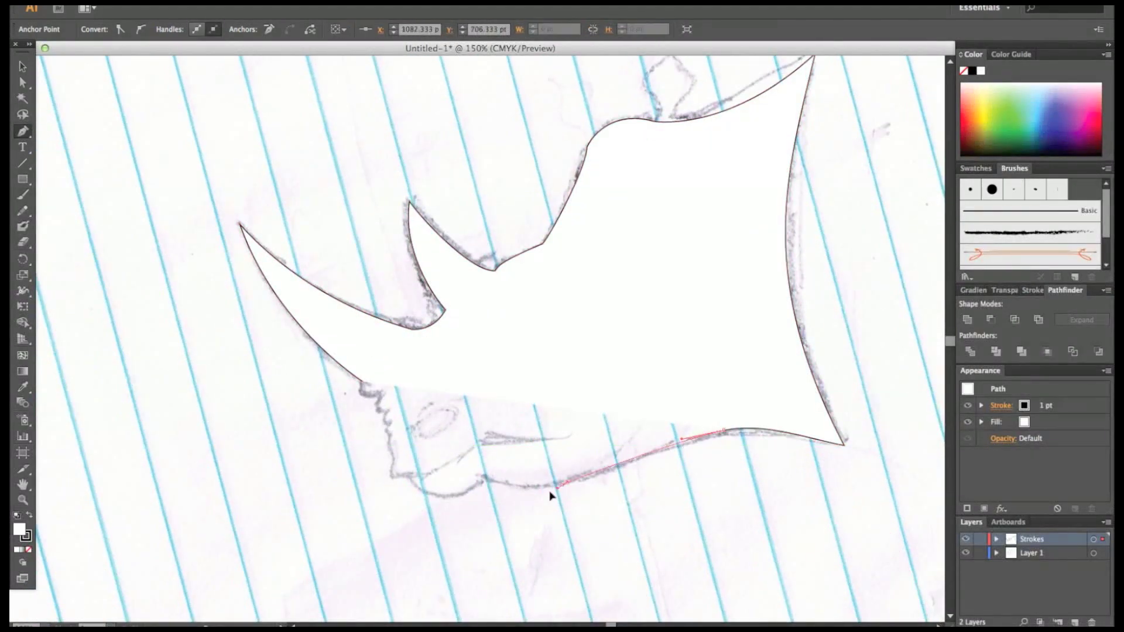
Step: Set the outline path's fill to None and its stroke to black
click(28, 515)
click(28, 549)
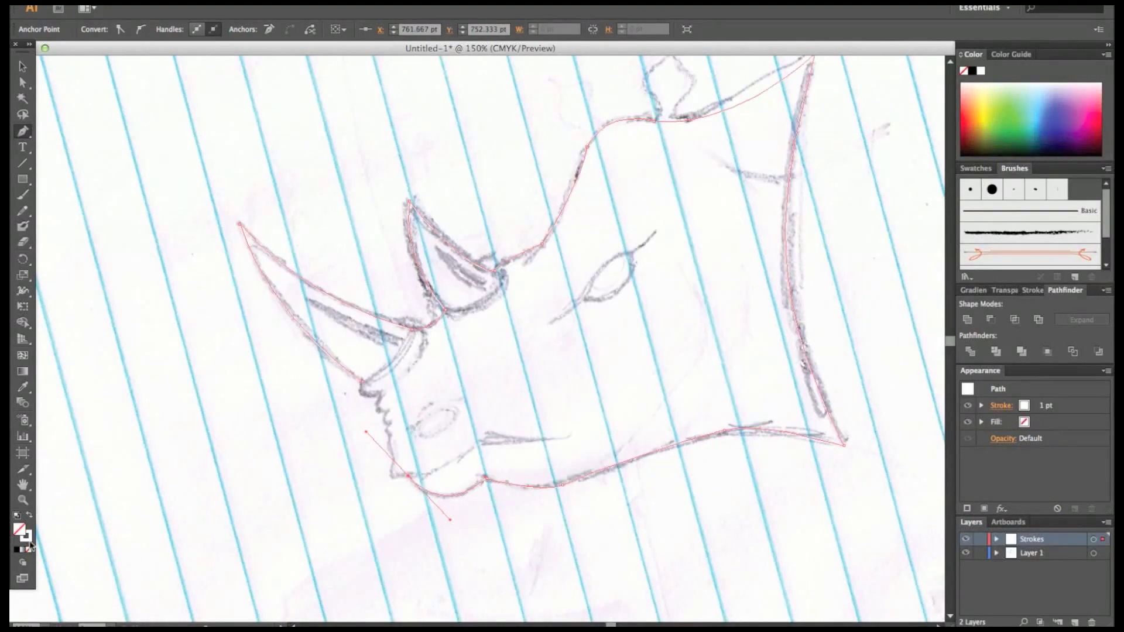
double_click(27, 537)
click(401, 406)
click(697, 321)
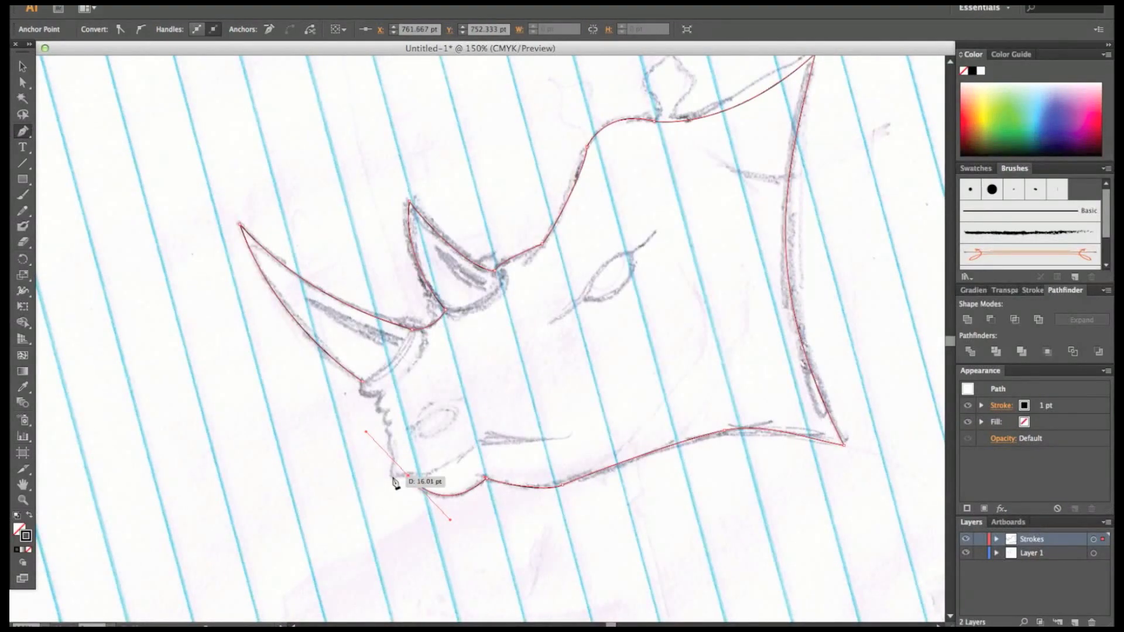
Step: Continue the outline around the chin and jagged mouth edge, closing it at the start
scroll(386, 475, up, 3)
scroll(402, 472, up, 3)
scroll(401, 471, down, 2)
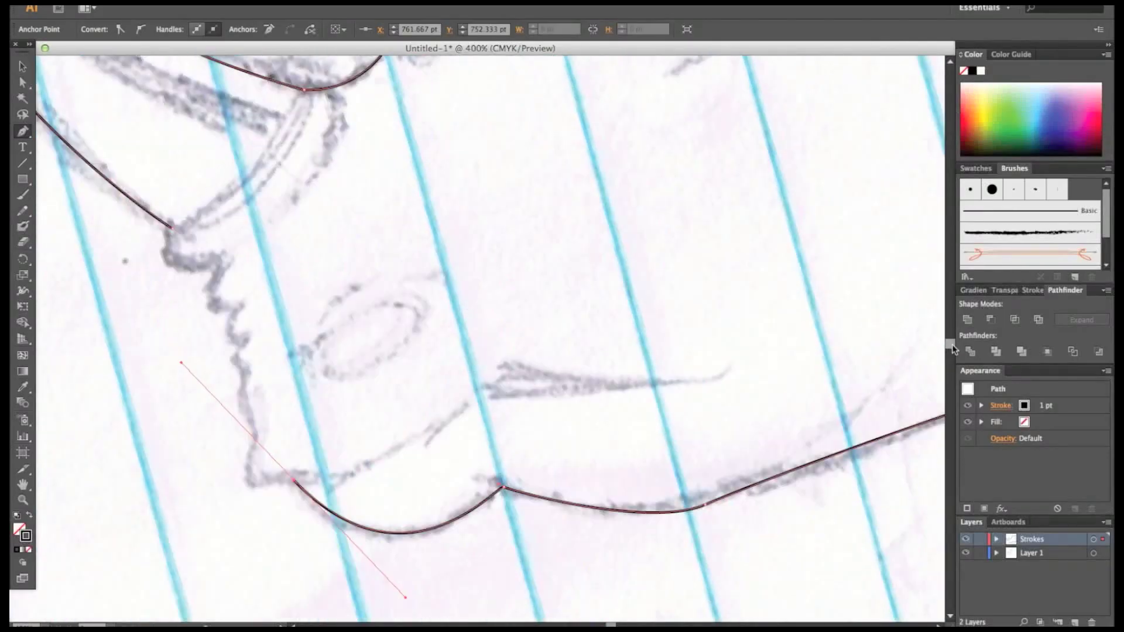
click(242, 492)
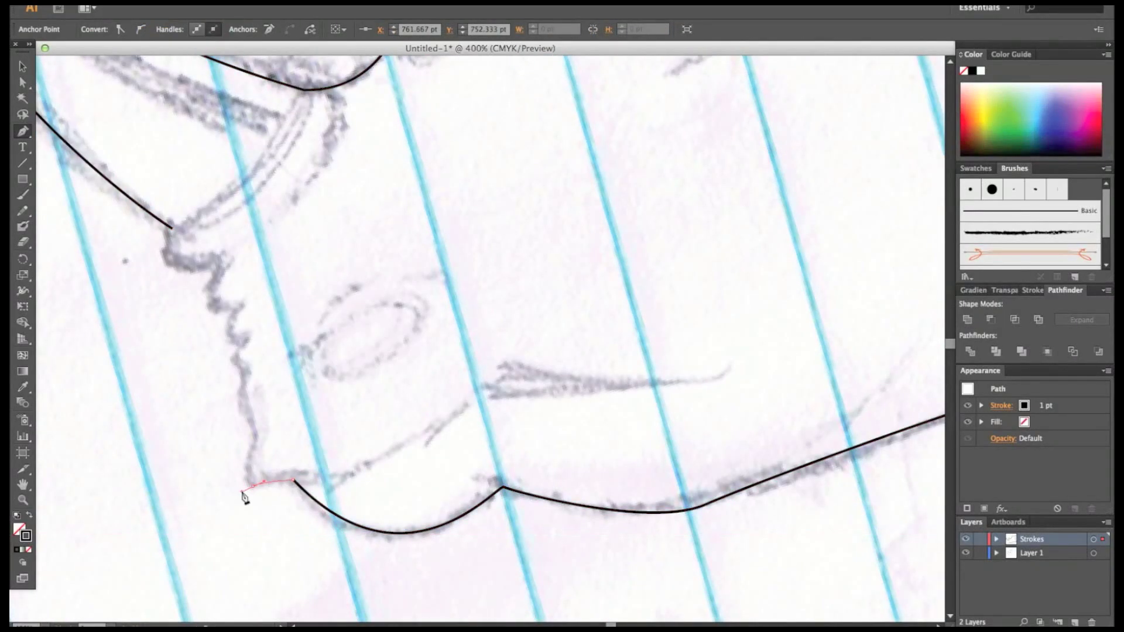
drag(269, 420, 271, 386)
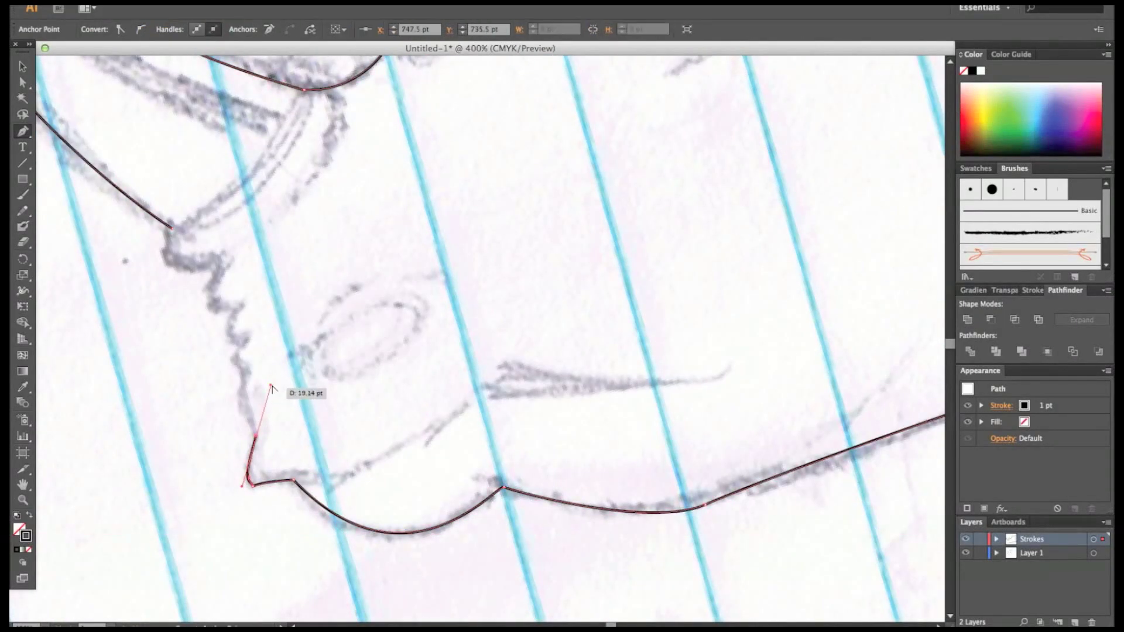
click(244, 364)
click(241, 305)
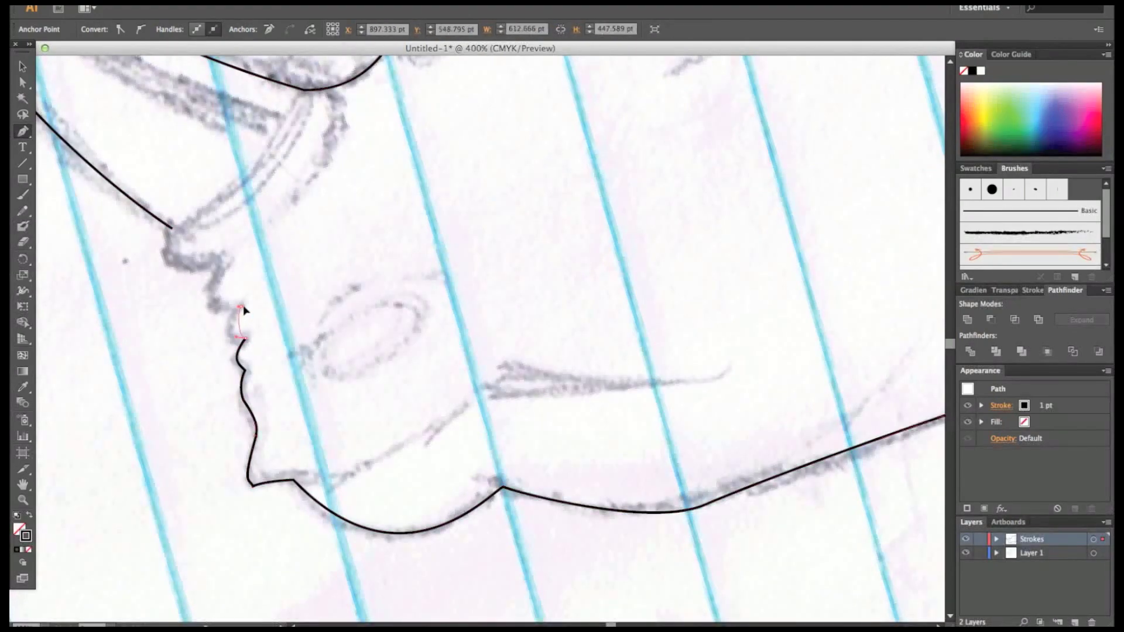
click(212, 283)
drag(225, 260, 232, 264)
click(171, 228)
Step: Set the rhino outline's stroke weight to 11 pt
key(ctrl+1)
key(ctrl+minus)
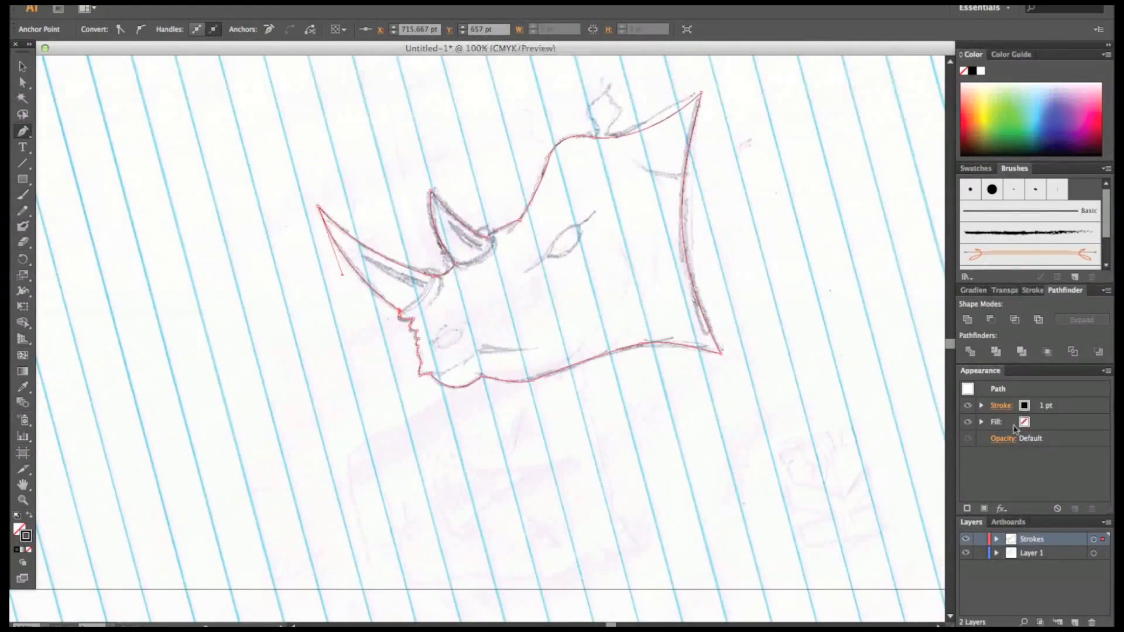
click(1000, 405)
text(11)
key(Return)
scroll(526, 292, up, 2)
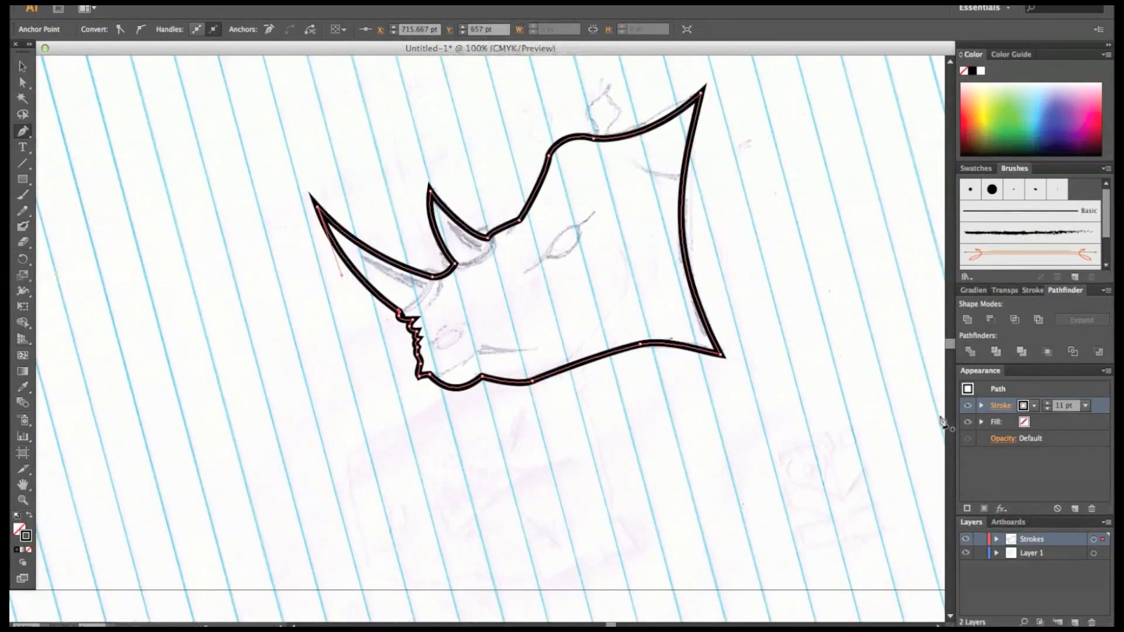
scroll(526, 292, up, 3)
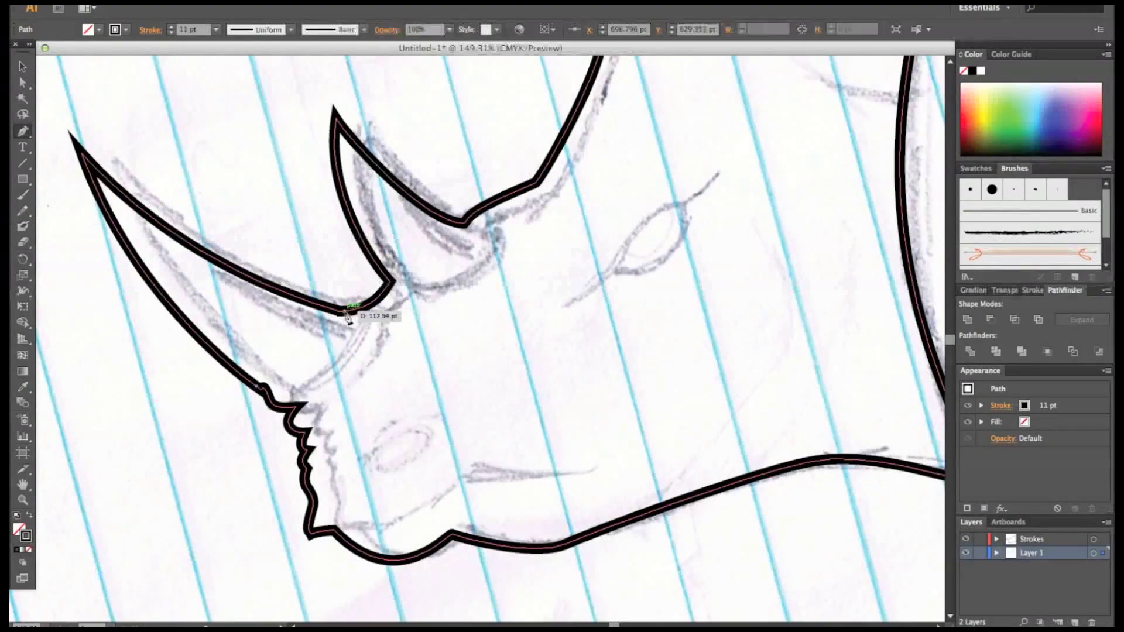
Step: Draw a long thin ellipse beside the head with black fill and no stroke
key(l)
key(ctrl+1)
drag(324, 187, 429, 191)
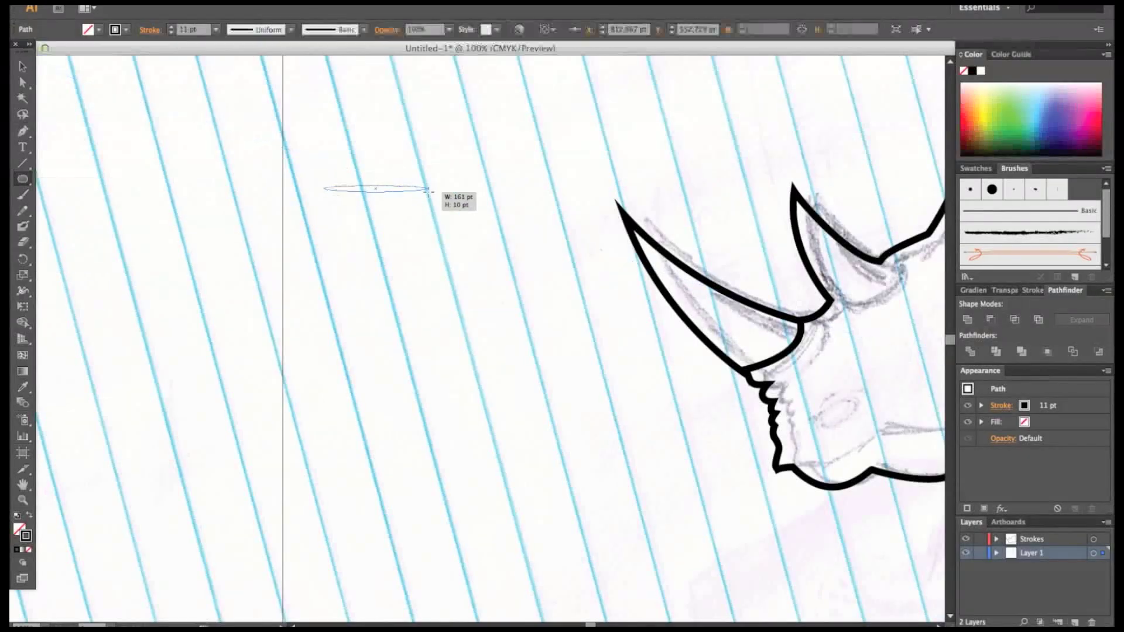
key(shift+x)
key(v)
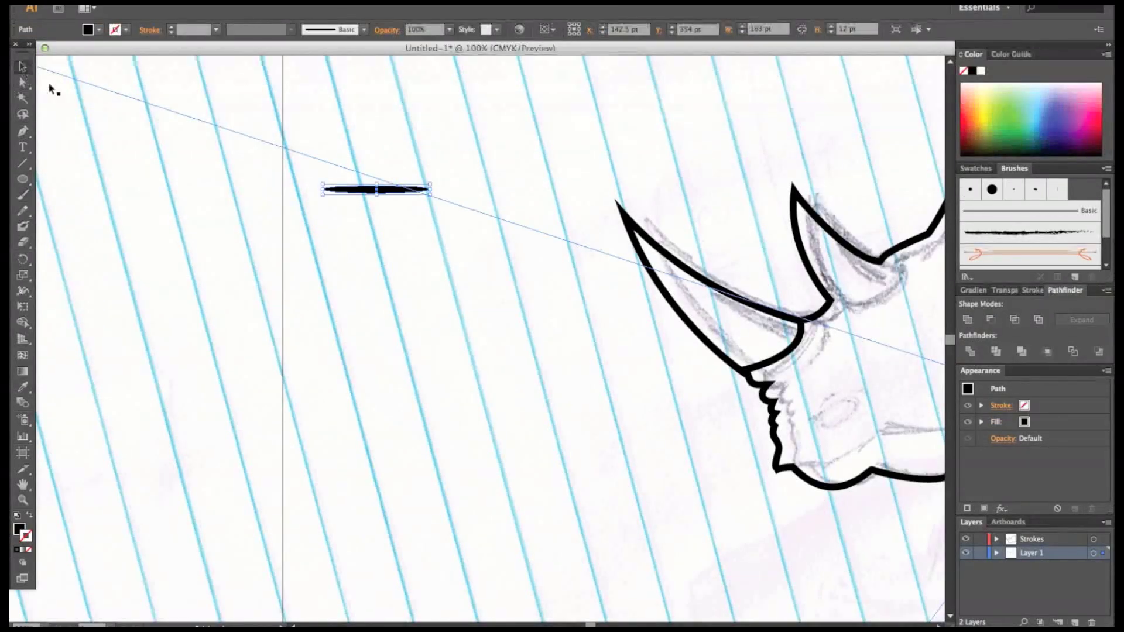
Step: Turn the black ellipse into a new tapered art brush
click(364, 29)
click(364, 29)
click(402, 52)
click(603, 424)
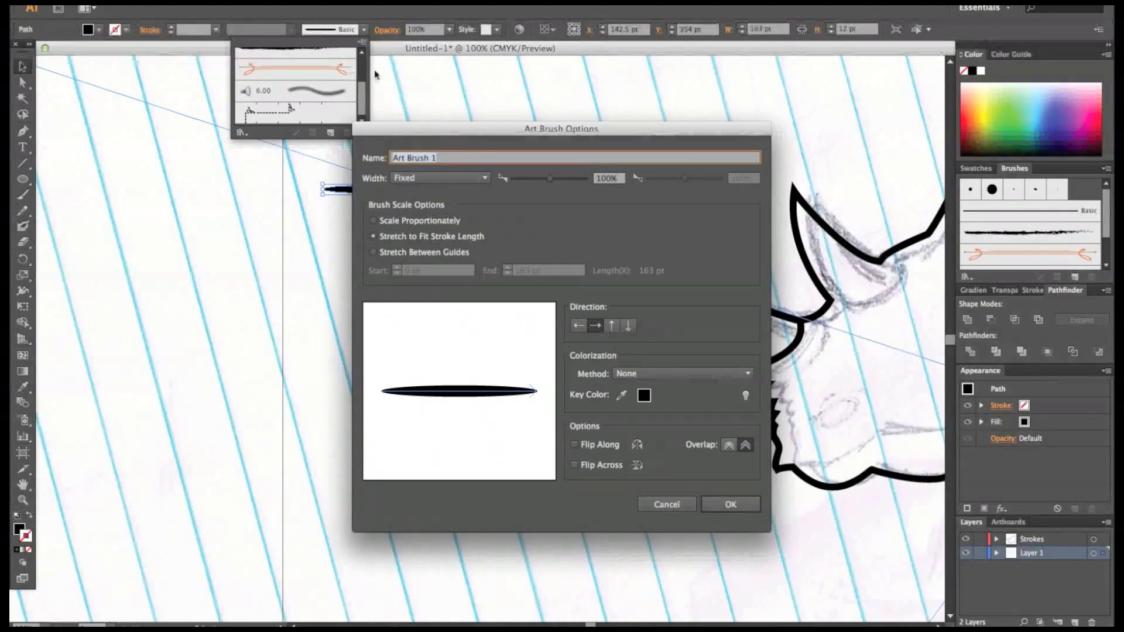
click(731, 504)
Step: Reshape one end of the ellipse to make it blunt
key(p)
click(322, 189)
click(375, 189)
click(424, 188)
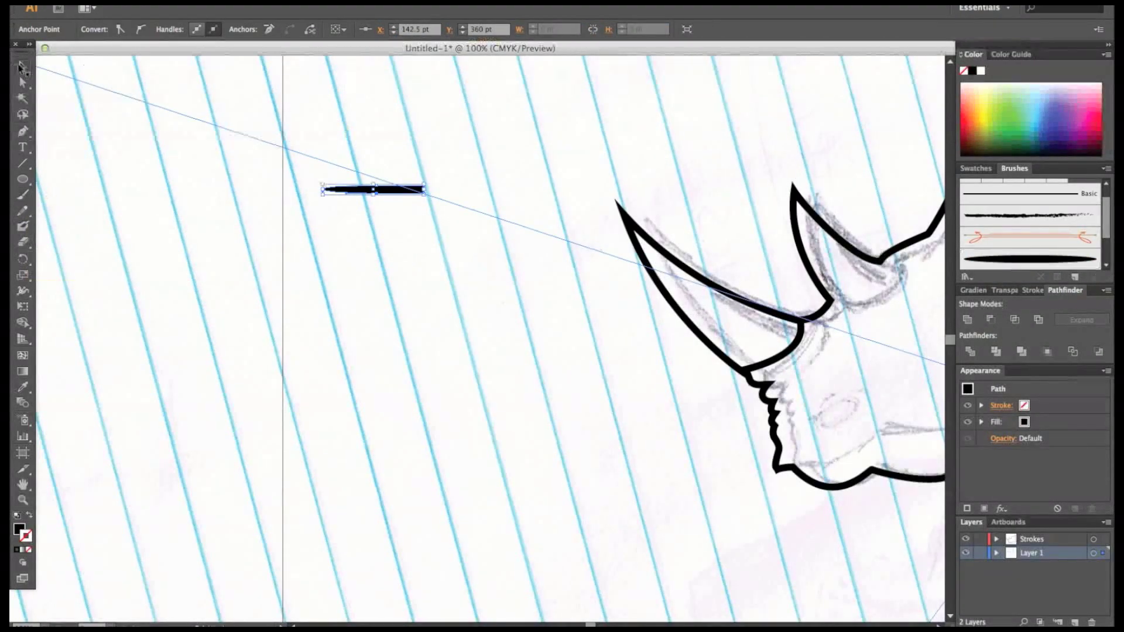
Step: Create a second art brush from the reshaped ellipse
click(19, 66)
click(364, 29)
click(362, 42)
click(401, 48)
click(603, 426)
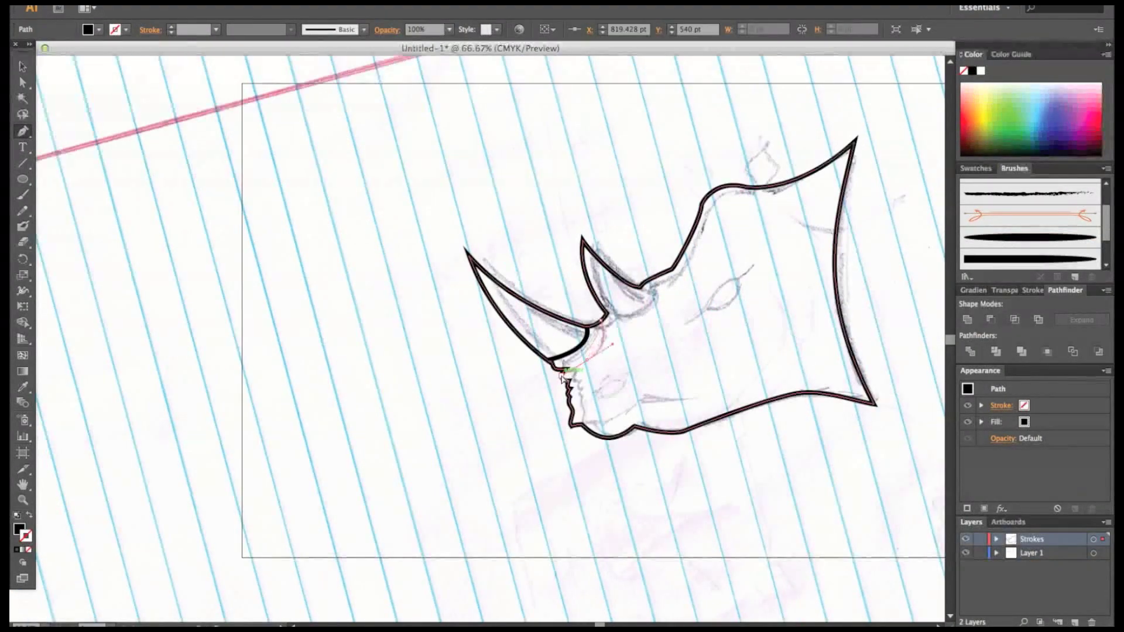
Step: Swap fill and stroke colours and apply a tapered brush to the path
key(shift+x)
key(v)
click(363, 29)
click(296, 94)
Step: Select the scanned sketch and nudge it up and left
click(193, 264)
click(281, 363)
click(596, 342)
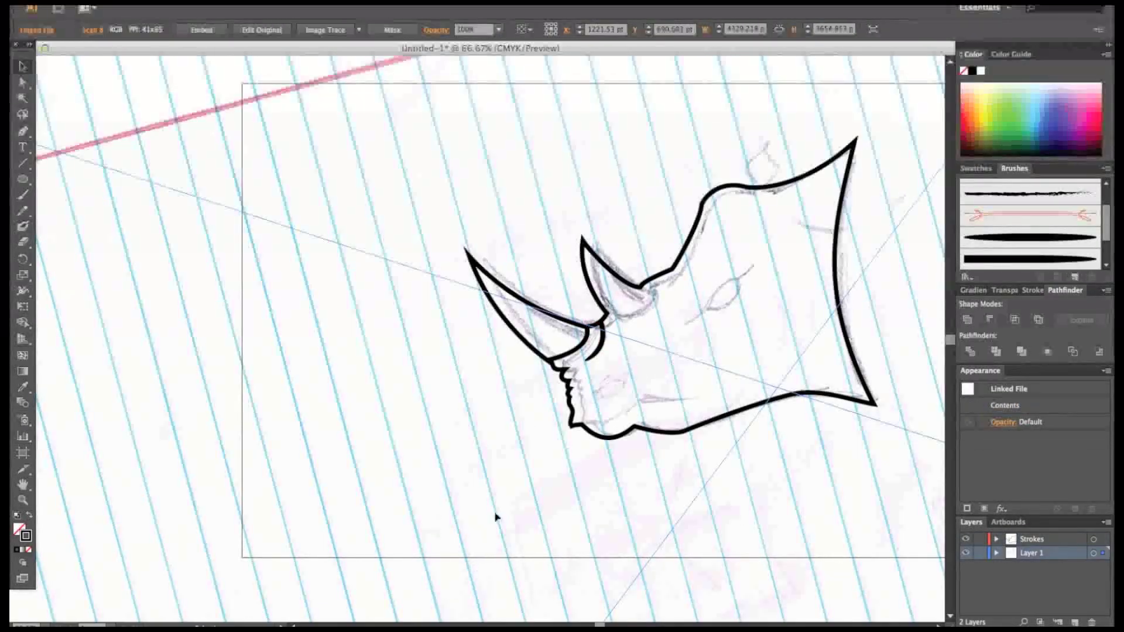
drag(495, 517, 483, 508)
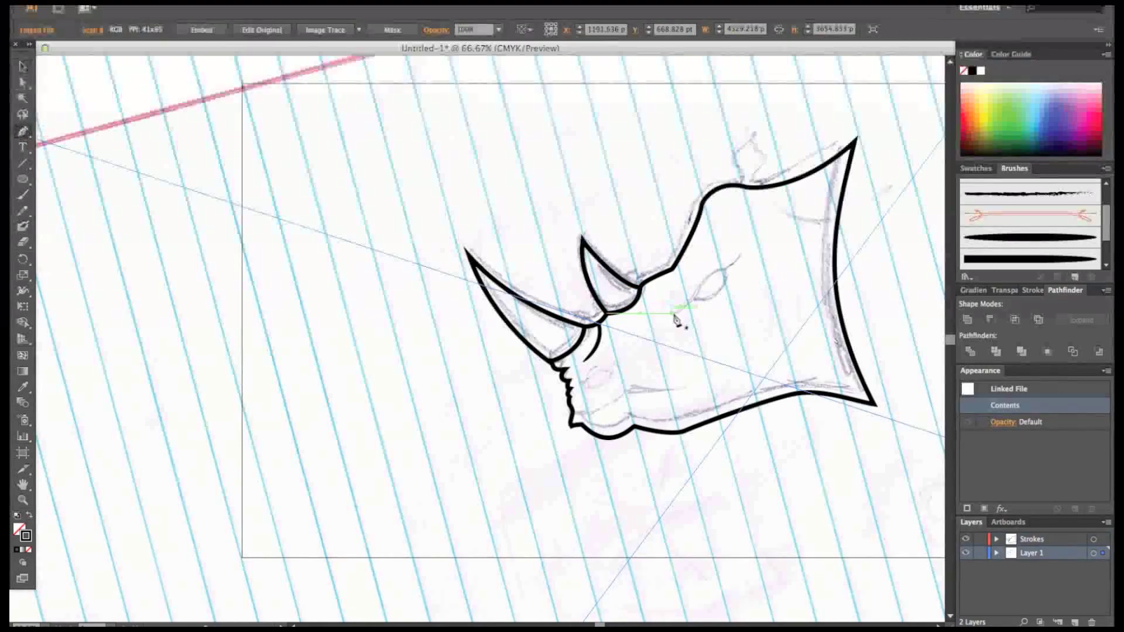
Step: Draw a tapered-brush mouth line and move a small shape to the mouth corner
click(583, 427)
click(582, 424)
drag(682, 408, 729, 418)
click(364, 29)
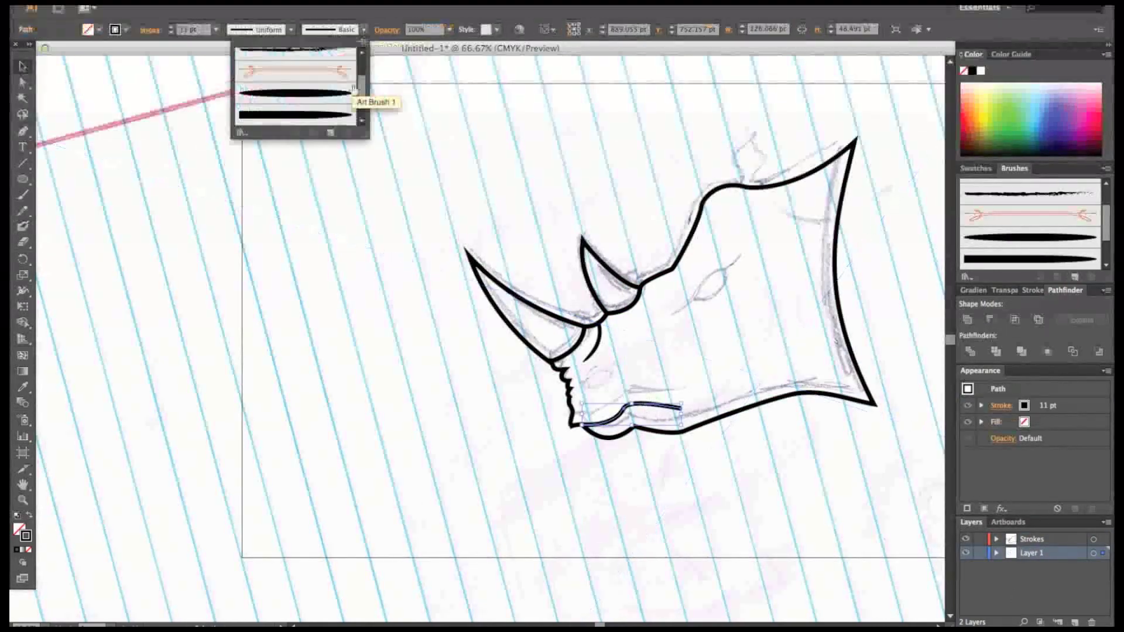
click(353, 93)
key(ctrl+shift+a)
key(l)
drag(367, 304, 602, 376)
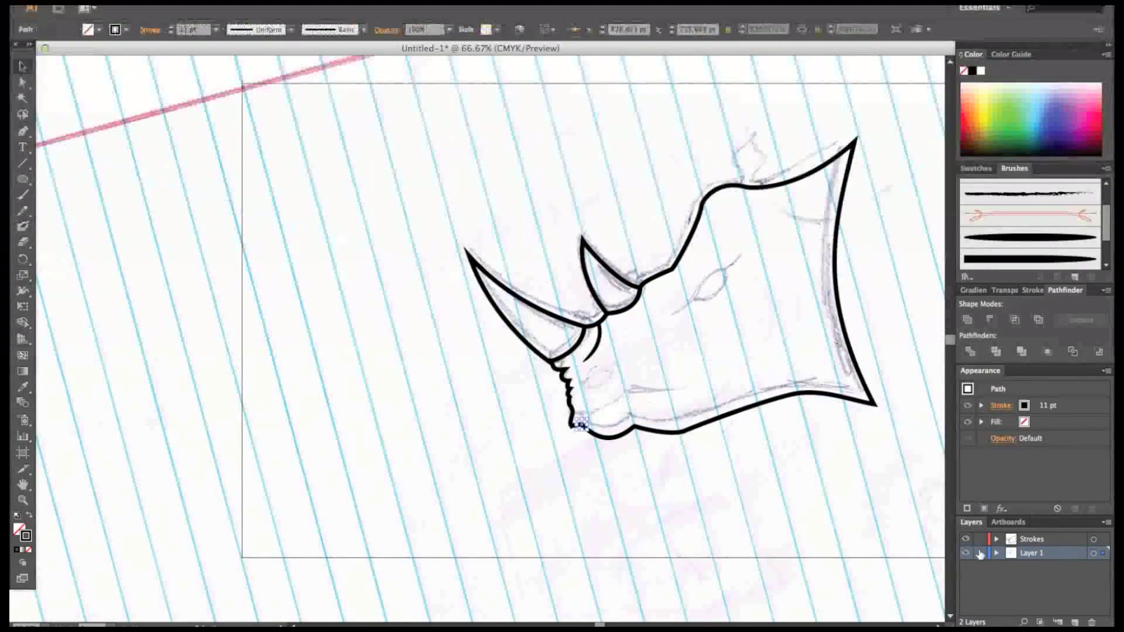
Step: Lock the sketch layer and redraw the mouth line on the Strokes layer with Art Brush 2
click(980, 554)
click(1032, 539)
key(p)
click(583, 424)
click(620, 414)
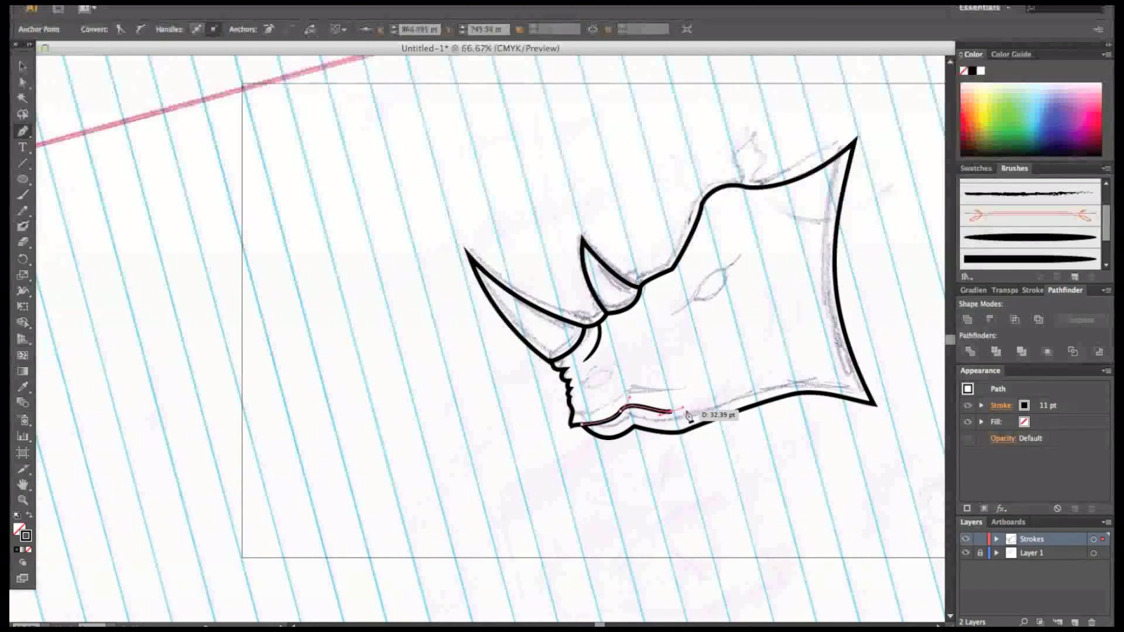
click(673, 412)
click(363, 30)
click(354, 93)
key(ctrl+shift+a)
Step: Add a small nostril ellipse on the snout, tilted about 14° with a thin even stroke
key(l)
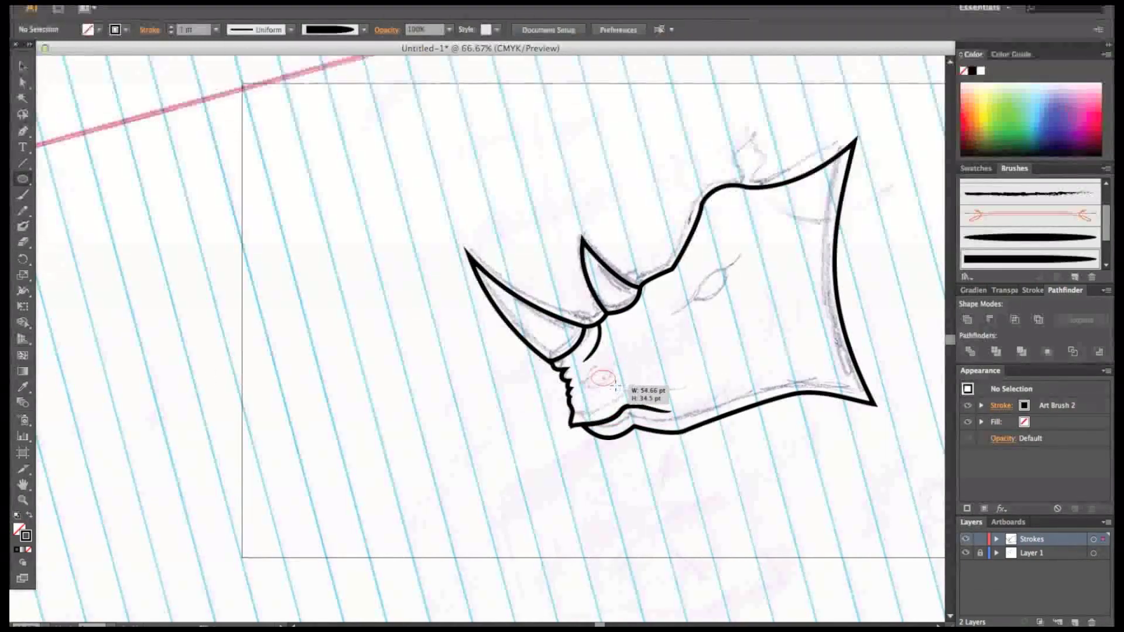
drag(614, 386, 615, 386)
click(363, 29)
click(310, 58)
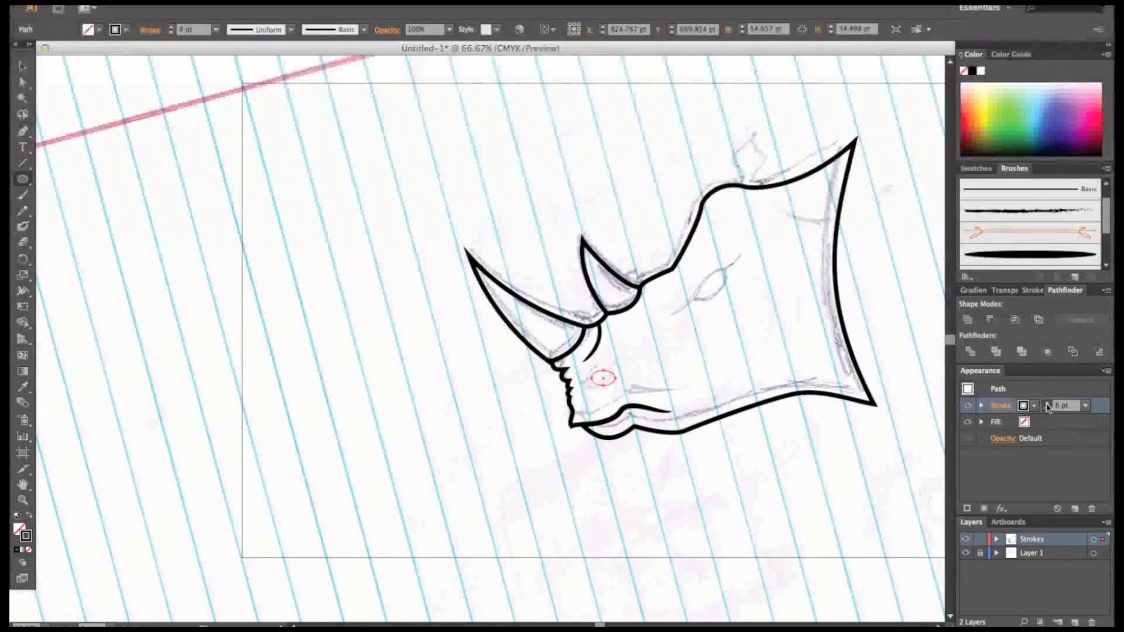
drag(588, 364, 584, 371)
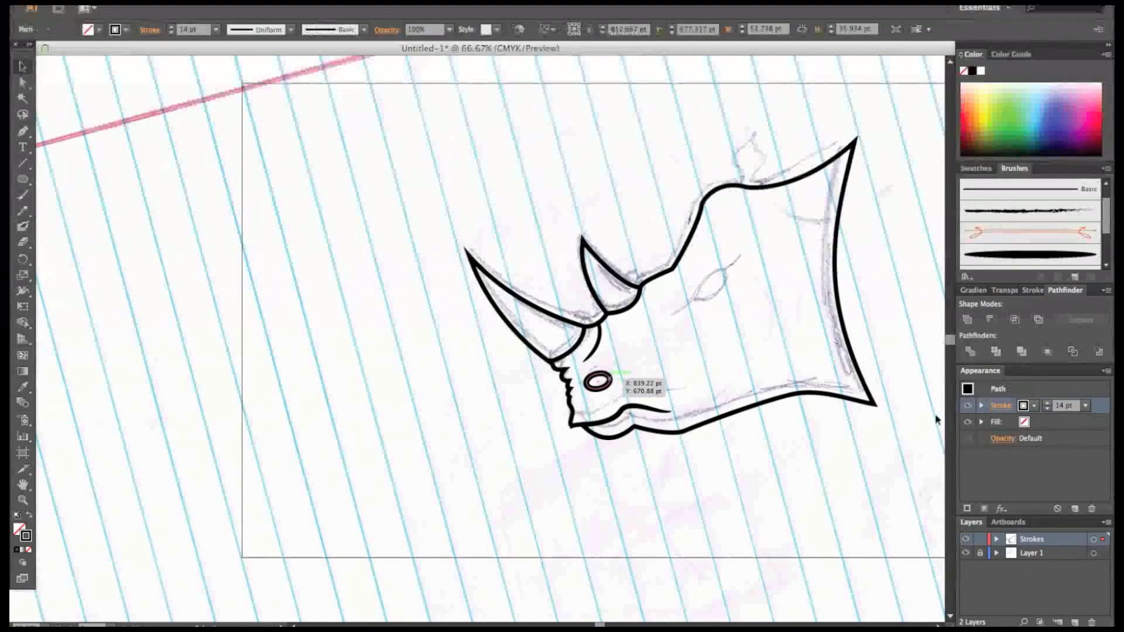
click(1047, 409)
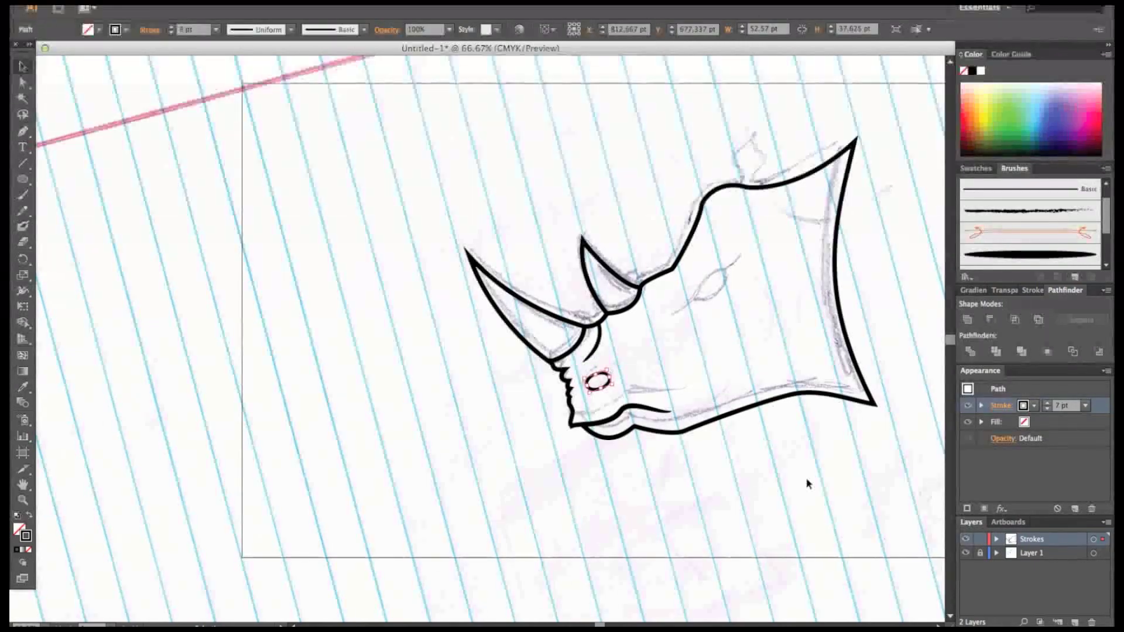
click(707, 378)
drag(659, 245, 729, 306)
Step: Trace the upper eyelid curve along the sketch with the Pen tool
key(p)
click(199, 413)
drag(360, 243, 405, 193)
click(447, 209)
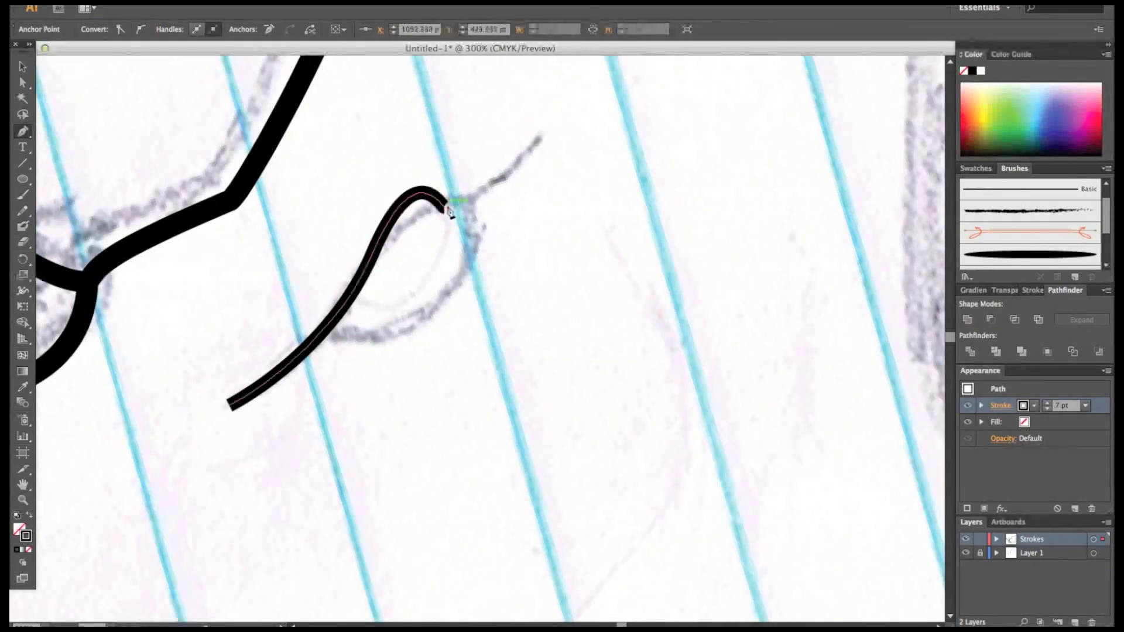
key(ctrl+z)
key(ctrl+z)
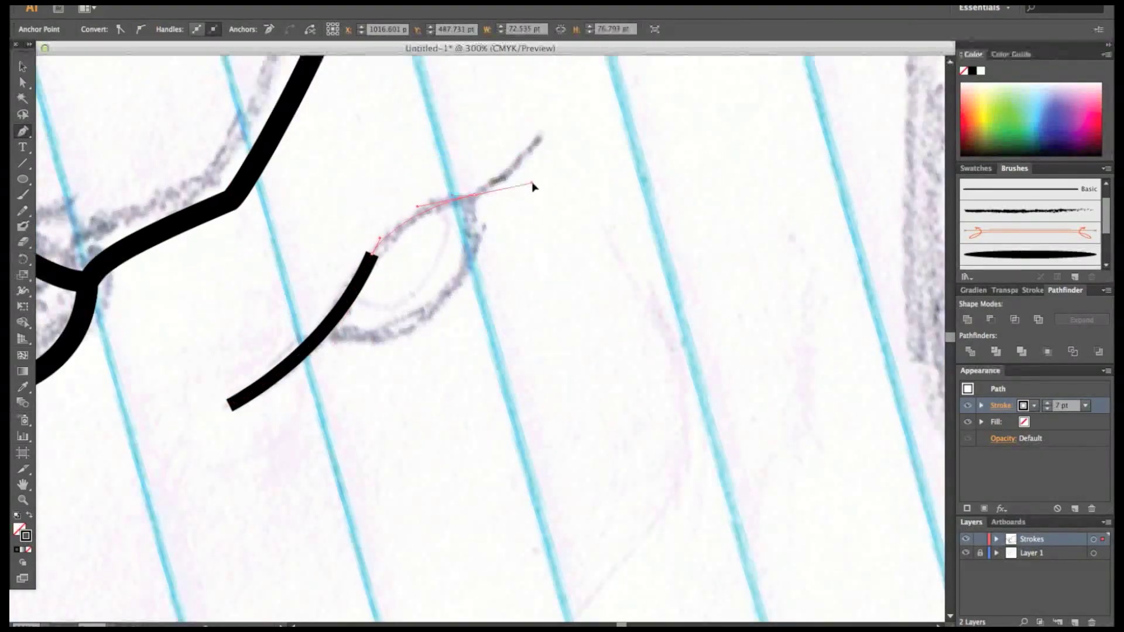
drag(474, 195, 484, 188)
drag(541, 136, 554, 100)
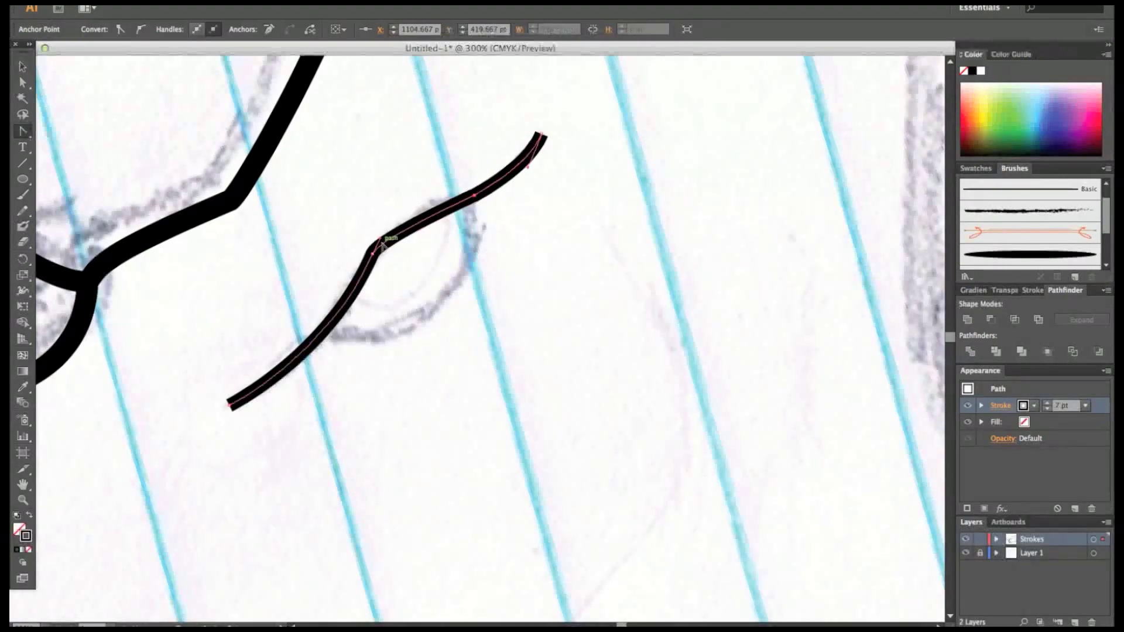
ctrl+click(527, 174)
key(Return)
key(v)
Step: Apply a tapered brush from the brush libraries to the eyelid curve
click(363, 29)
click(243, 133)
key(Escape)
click(459, 131)
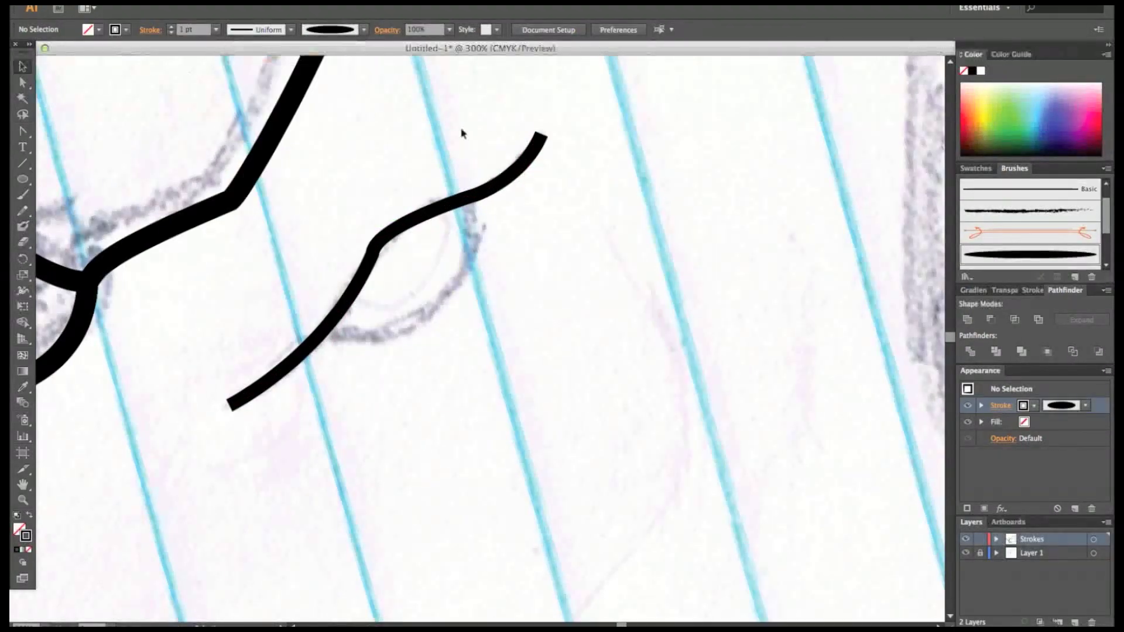
click(515, 169)
key(ctrl+minus)
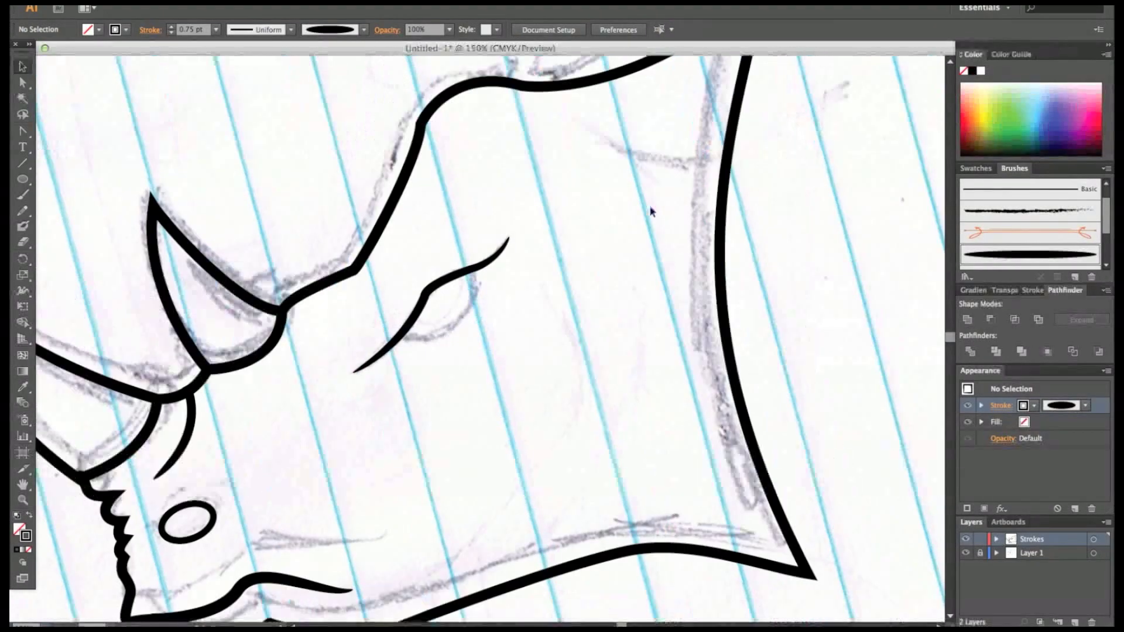
click(424, 298)
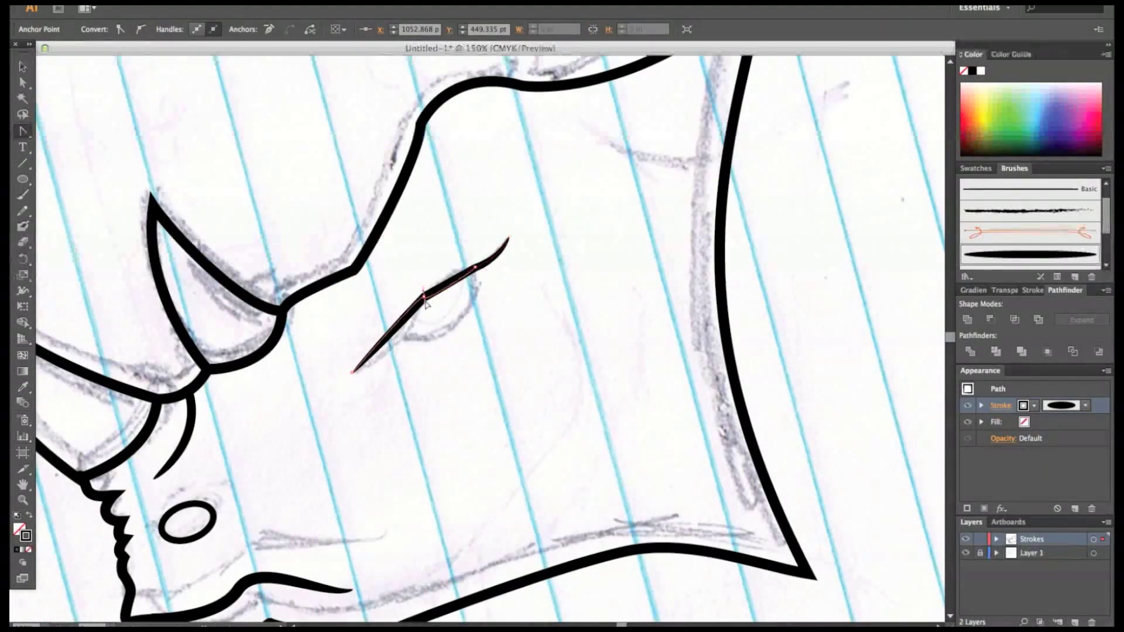
key(v)
click(550, 337)
Step: Draw the lower eyelid curve to close the eye
click(22, 131)
click(393, 329)
drag(457, 323, 471, 275)
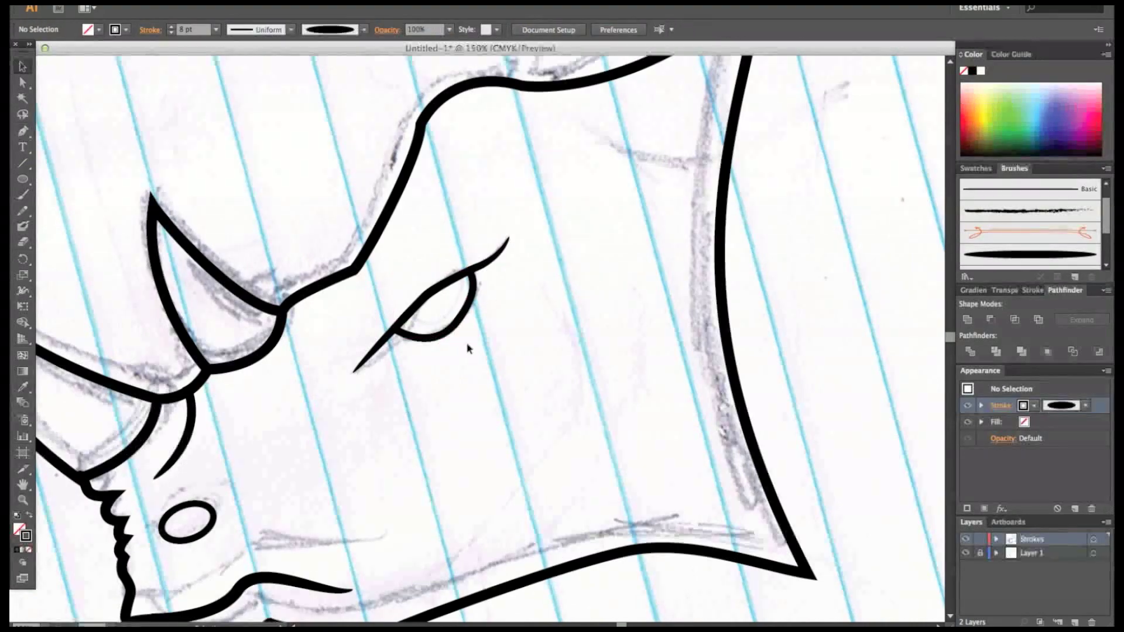
Step: Add anchor points on the head's top outline, dismissing the warnings
scroll(515, 234, up, 3)
click(516, 234)
key(Return)
click(527, 237)
key(Return)
click(536, 237)
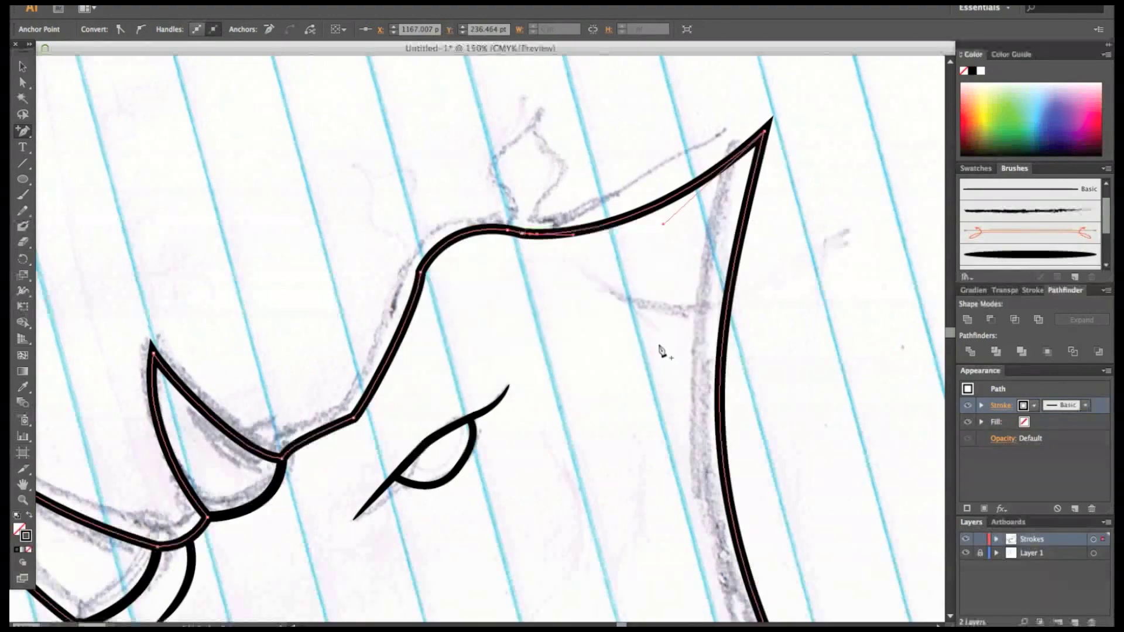
Step: Delete a piece of the head outline to open an ear gap and adjust its endpoint
key(v)
key(Delete)
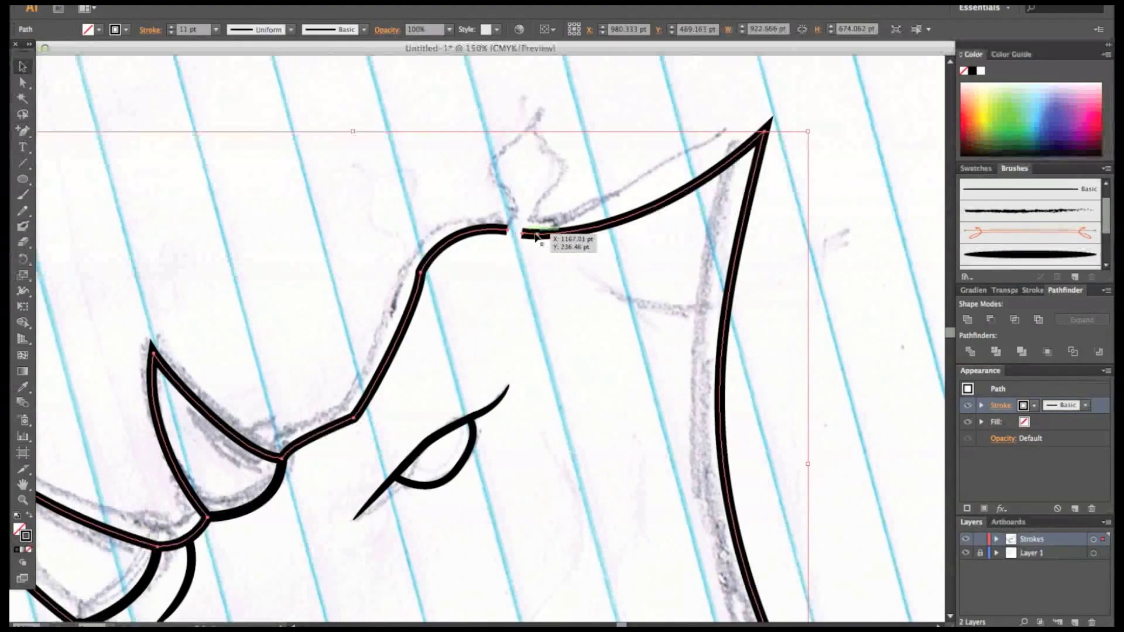
drag(524, 234, 538, 234)
click(511, 249)
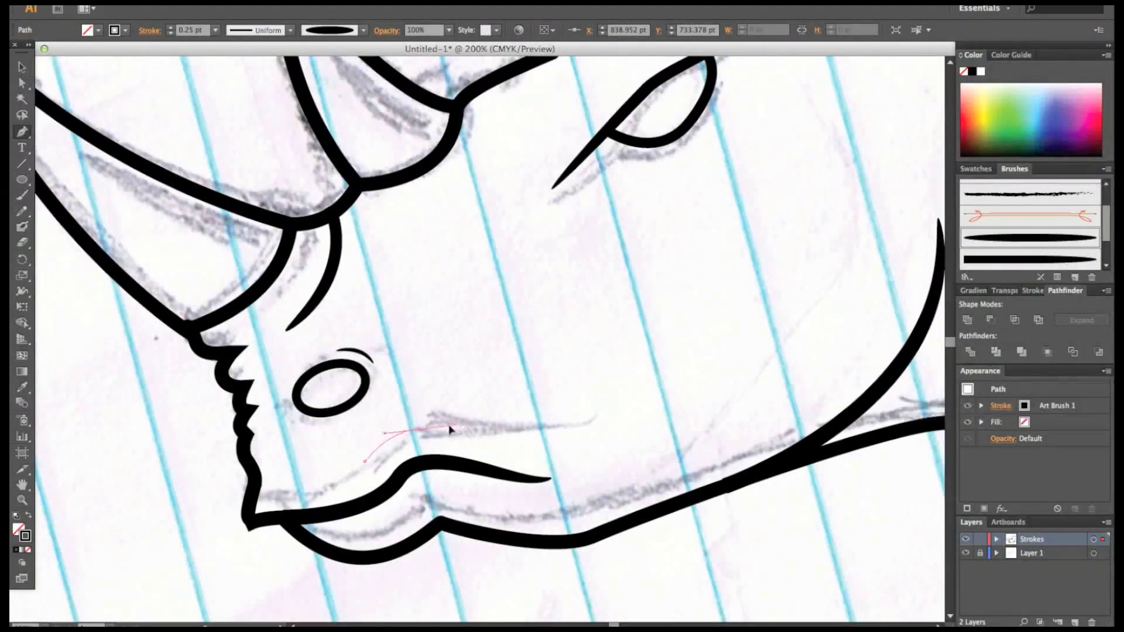
Step: Tilt the small nostril curve slightly
ctrl+click(682, 398)
drag(362, 438, 423, 436)
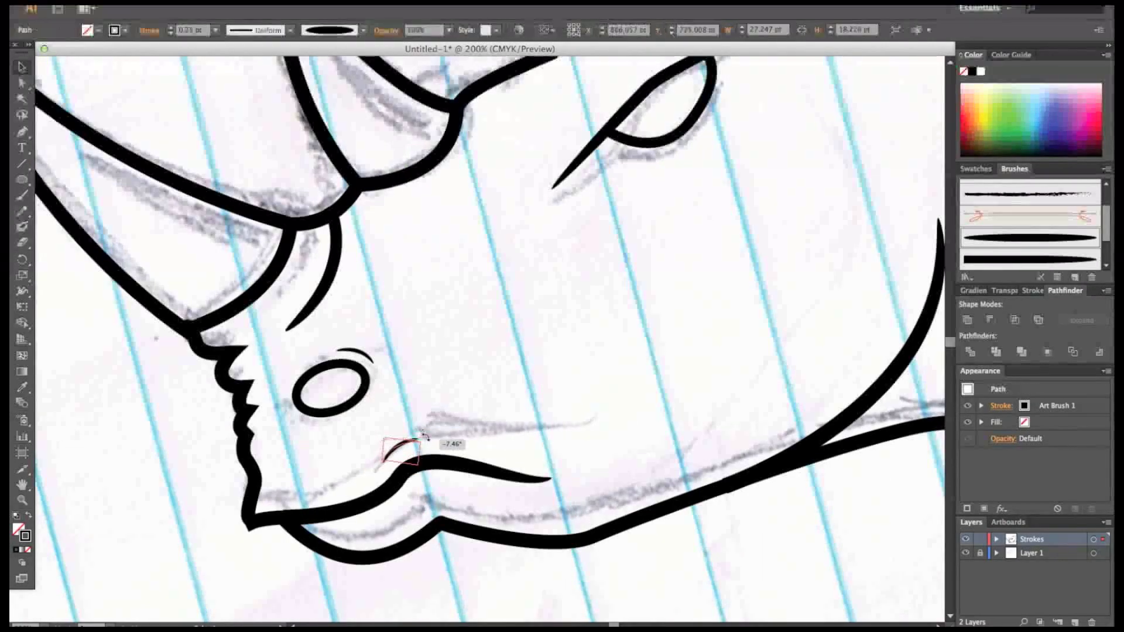
click(475, 446)
key(ctrl+minus)
scroll(644, 410, up, 3)
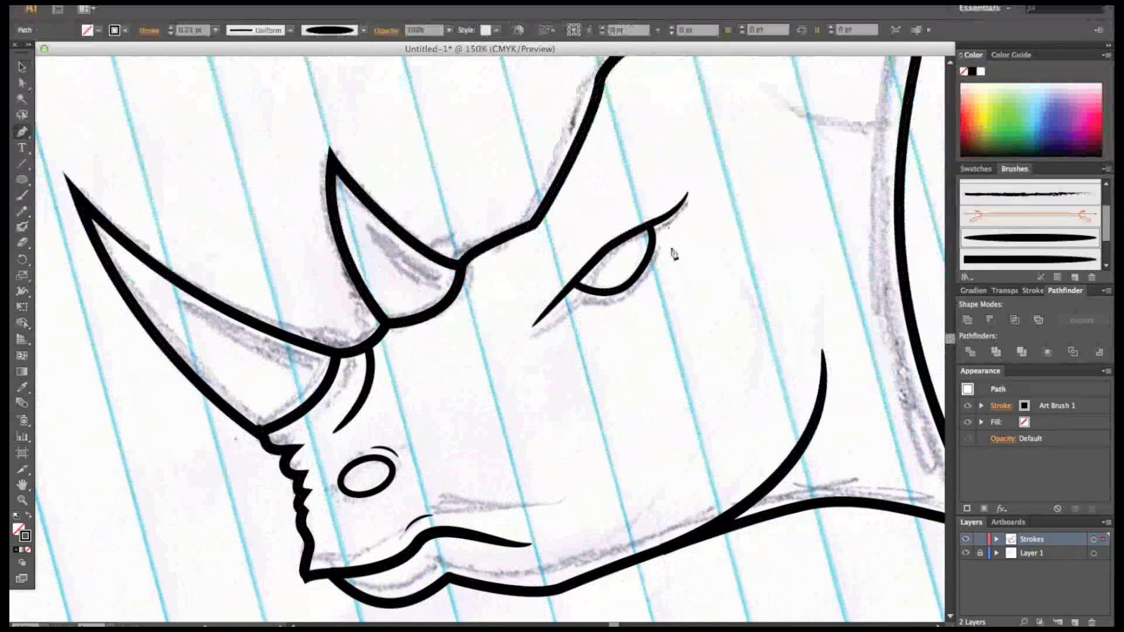
Step: Draw a curve beside the eye with a 0.5 pt stroke
click(652, 282)
drag(755, 224, 802, 234)
key(v)
click(215, 30)
click(233, 59)
click(707, 249)
Step: Draw a brow curve above the eye, then raise and tilt it into place
click(688, 194)
drag(583, 230, 653, 190)
key(v)
click(579, 197)
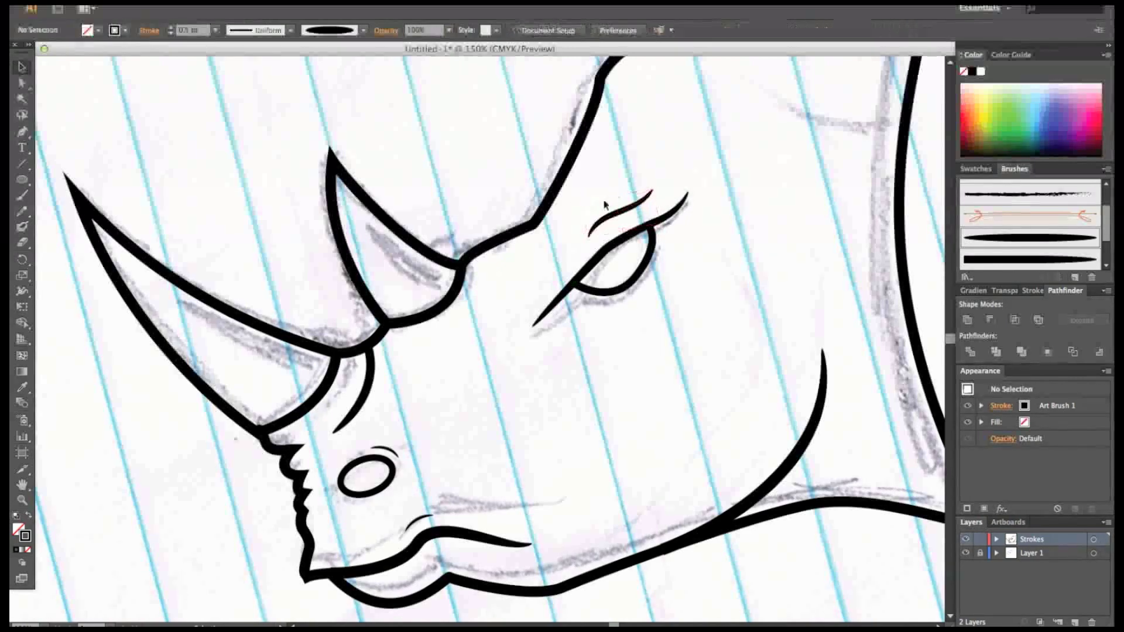
drag(612, 215, 574, 188)
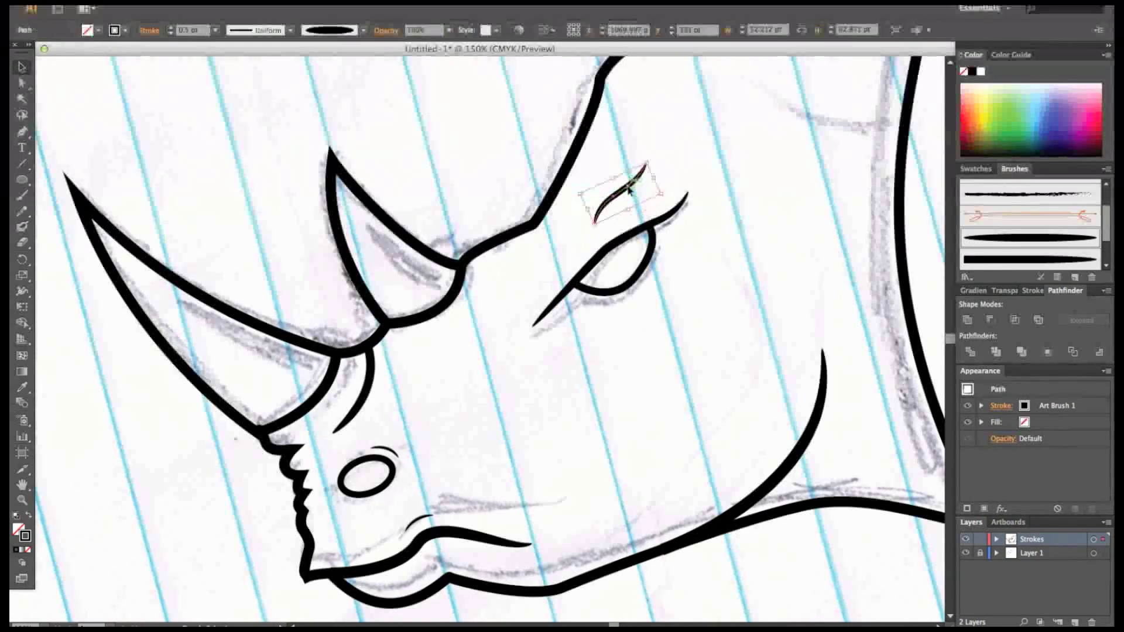
key(ctrl+1)
click(361, 305)
Step: Name the new layer 'fill' and lock the Strokes layer
text(ll)
key(Return)
click(980, 552)
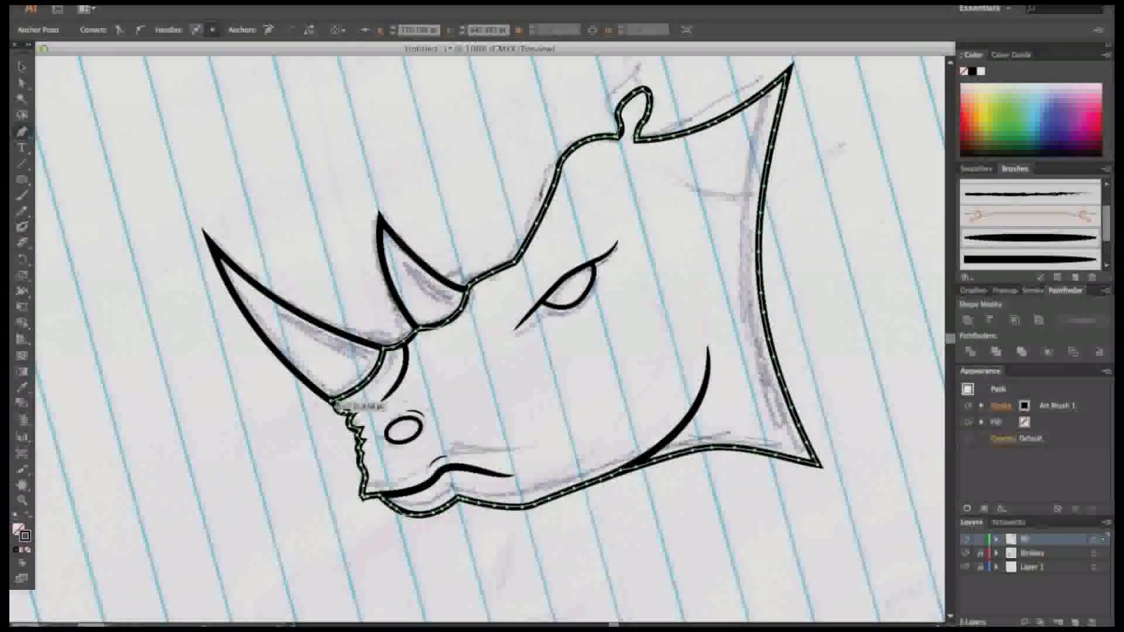
Step: Give the traced head silhouette a solid green fill, then start the back horn's fill shape
key(shift+x)
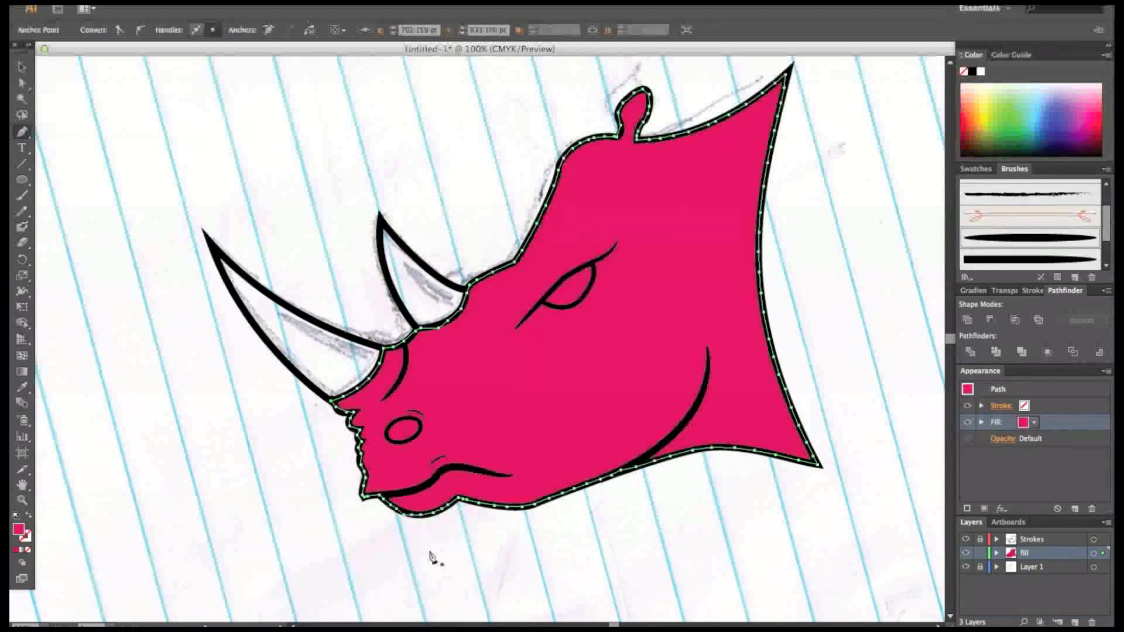
click(1016, 479)
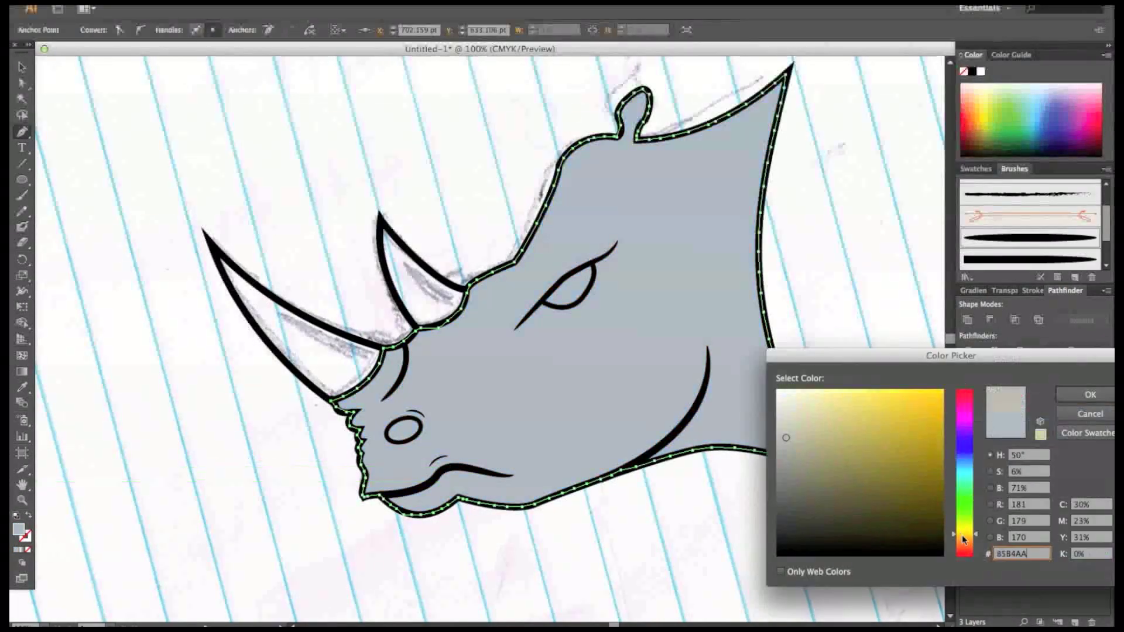
key(ctrl+h)
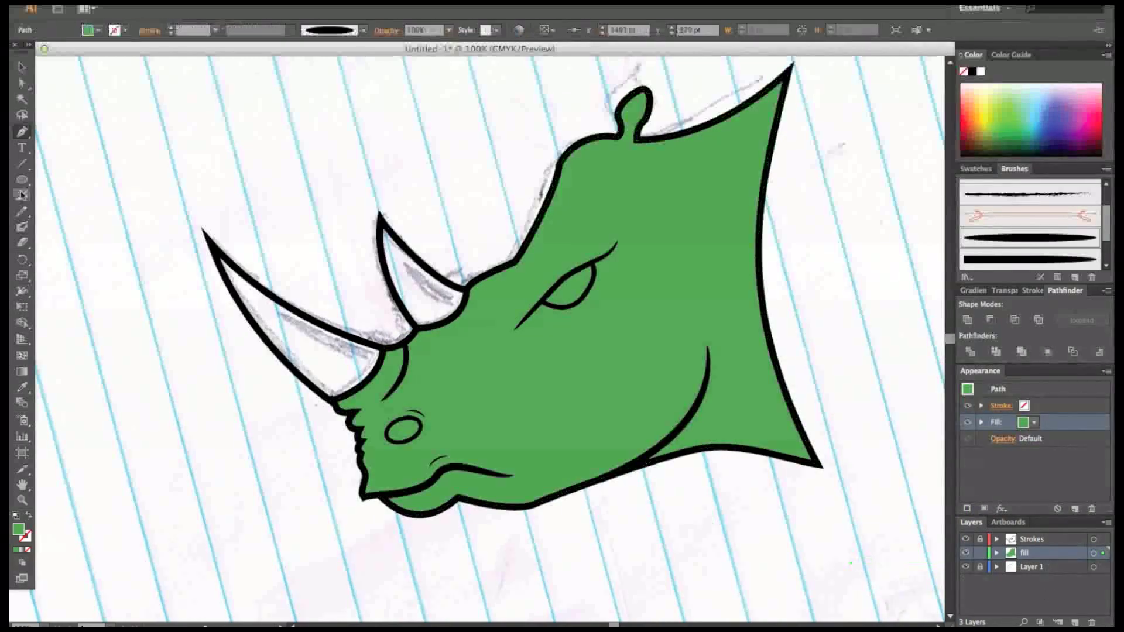
drag(547, 306, 547, 306)
click(415, 327)
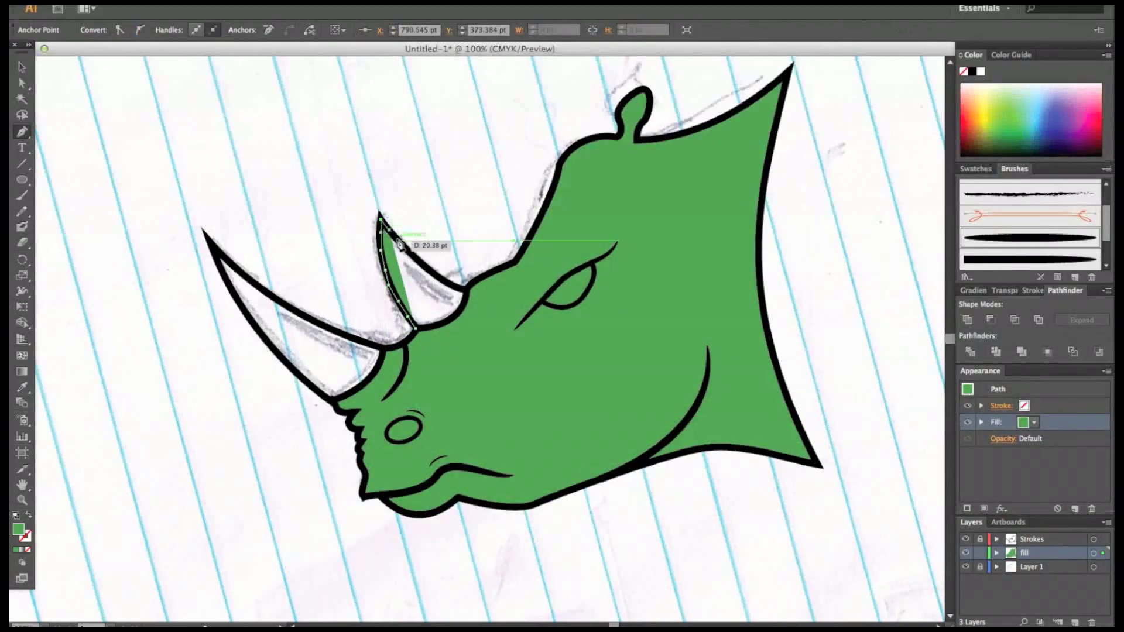
Step: Close the back horn shape and fill it with light grey
click(414, 328)
click(1034, 422)
click(967, 485)
click(287, 364)
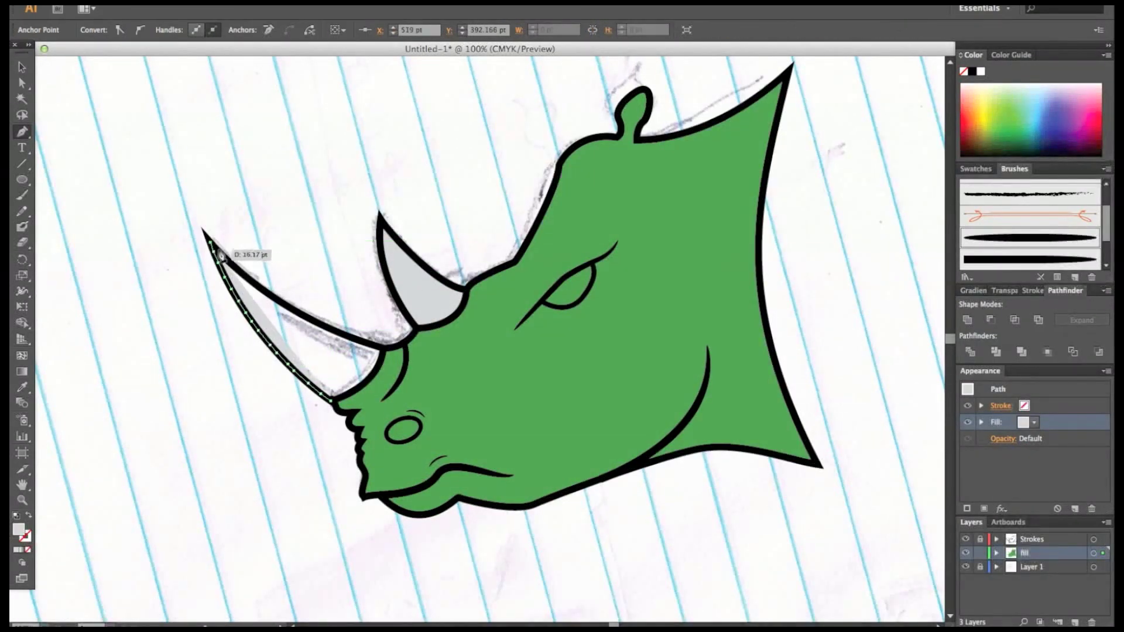
Step: Close the front horn shape and begin tracing the white of the eye
click(384, 351)
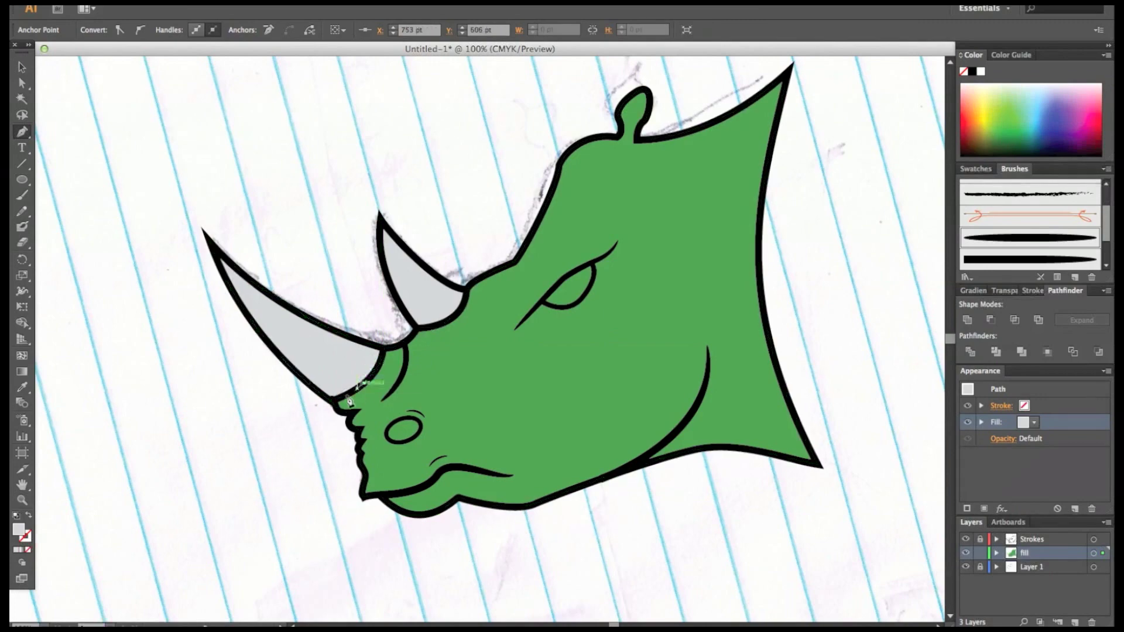
click(544, 303)
click(575, 305)
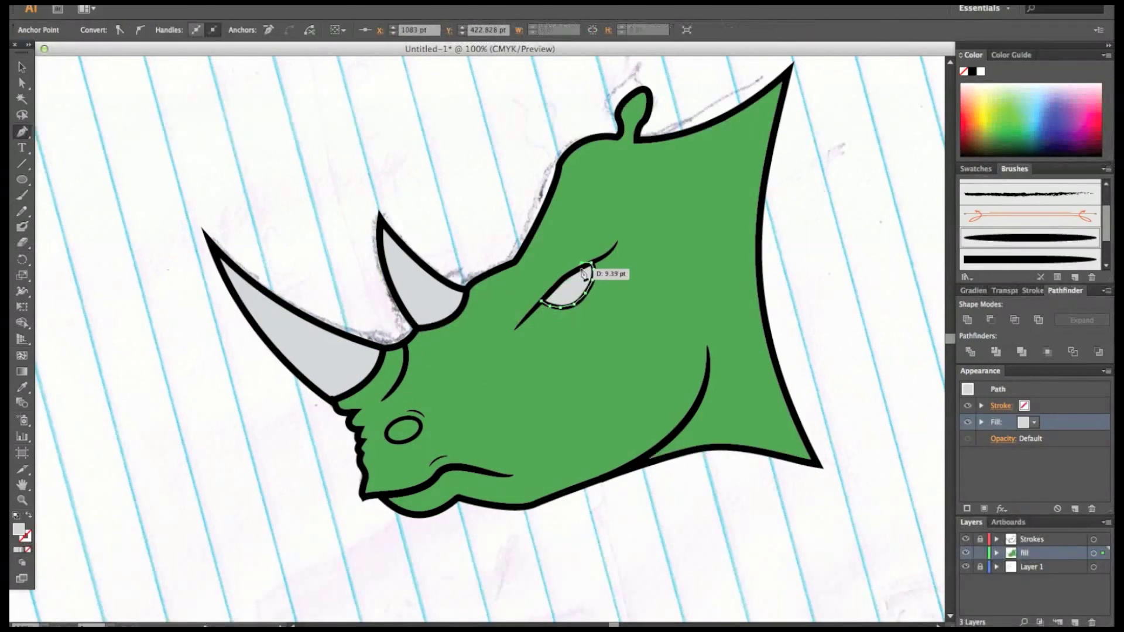
Step: Trace a shading shape along the horn base and fill it lighter green
scroll(404, 357, up, 5)
click(261, 483)
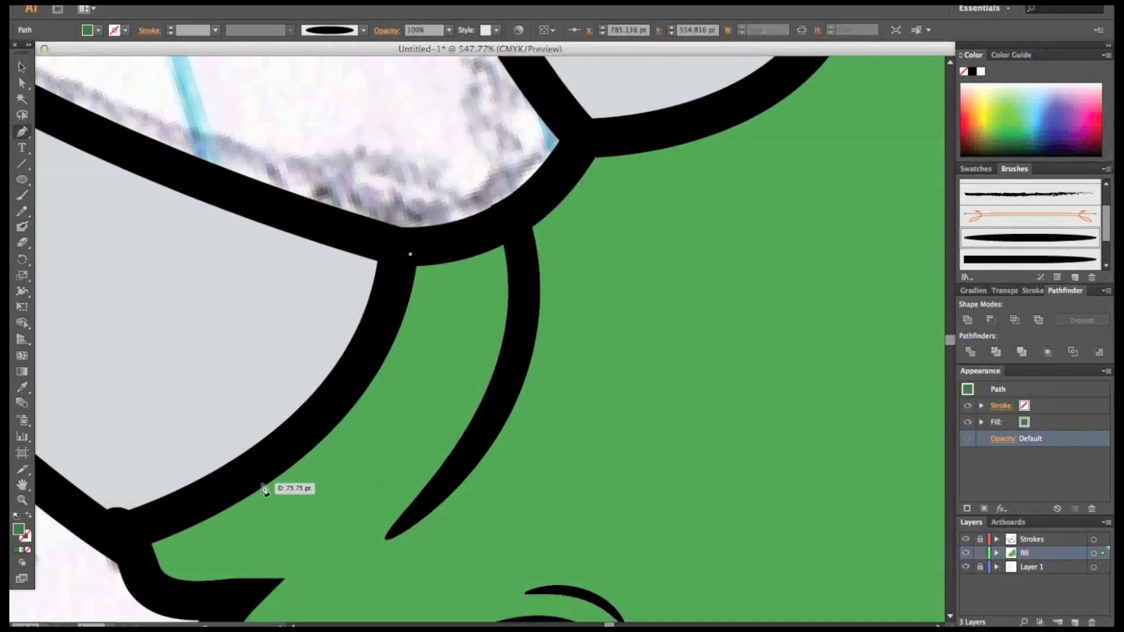
scroll(462, 88, up, 2)
click(455, 301)
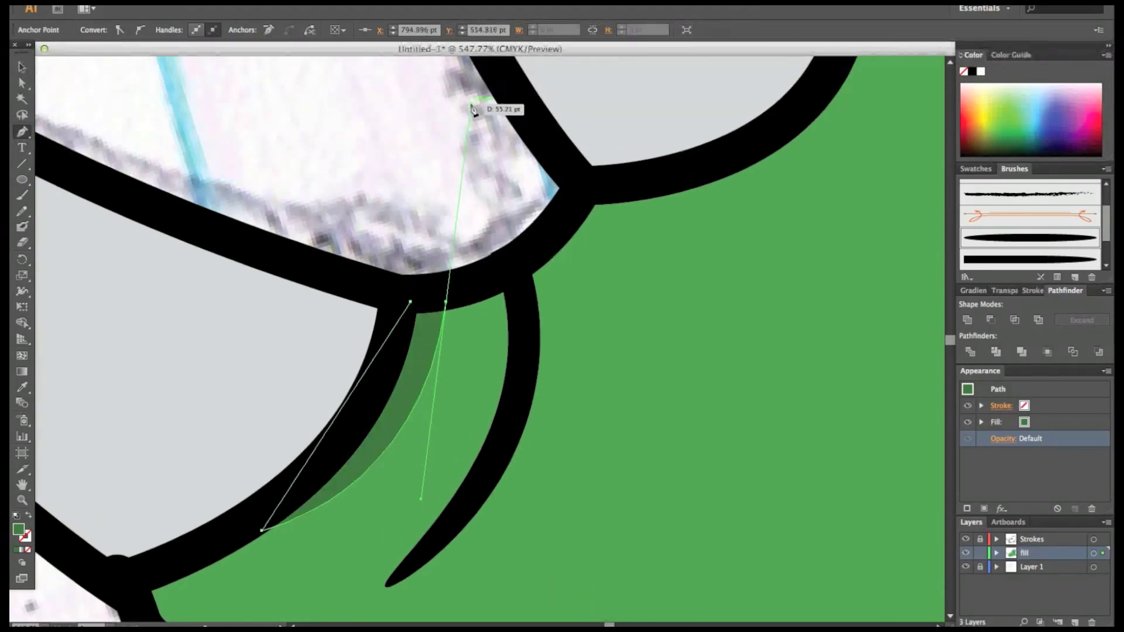
key(ctrl+1)
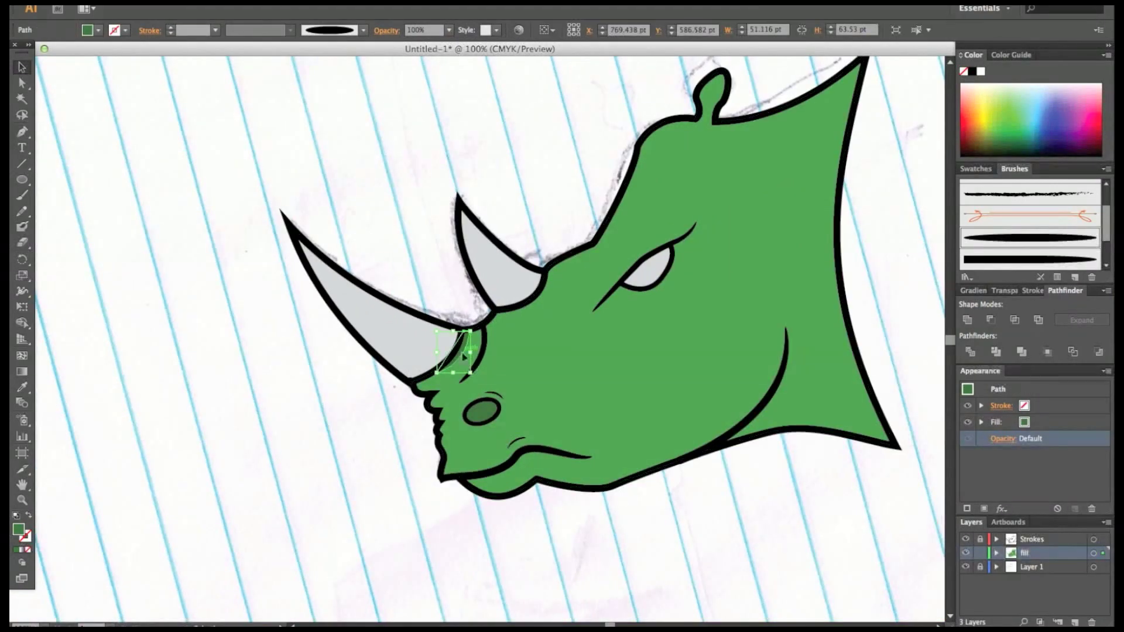
double_click(18, 529)
click(1082, 394)
click(22, 132)
Step: Curve and close the horn-base shading shape and give it a darker green fill
key(ctrl+plus)
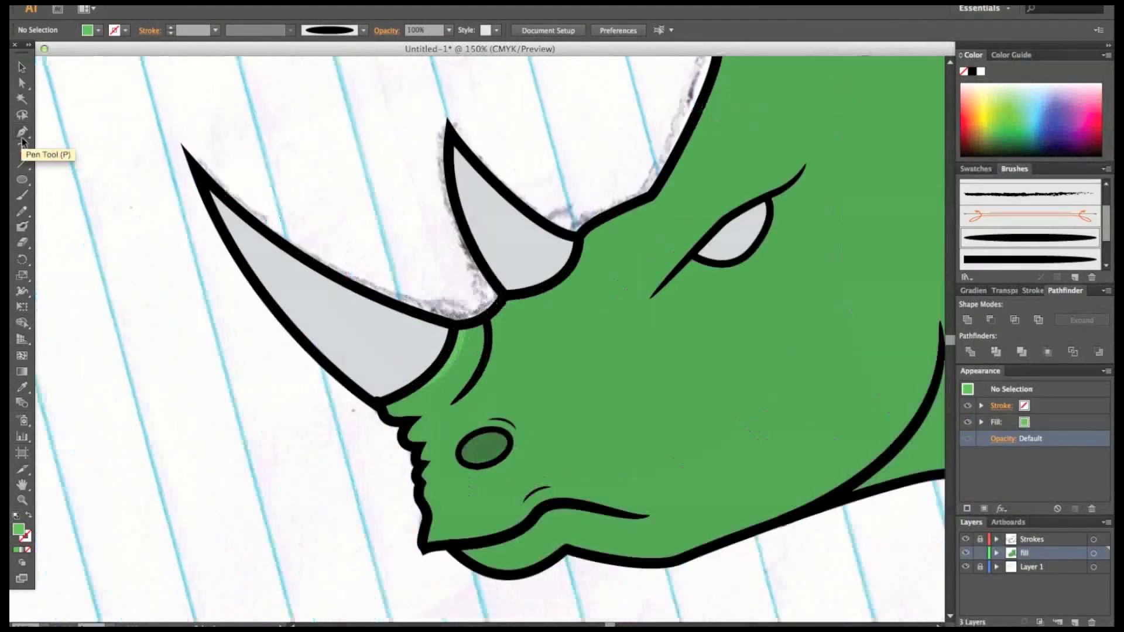
drag(457, 418, 464, 422)
click(498, 302)
double_click(18, 529)
click(1083, 415)
key(i)
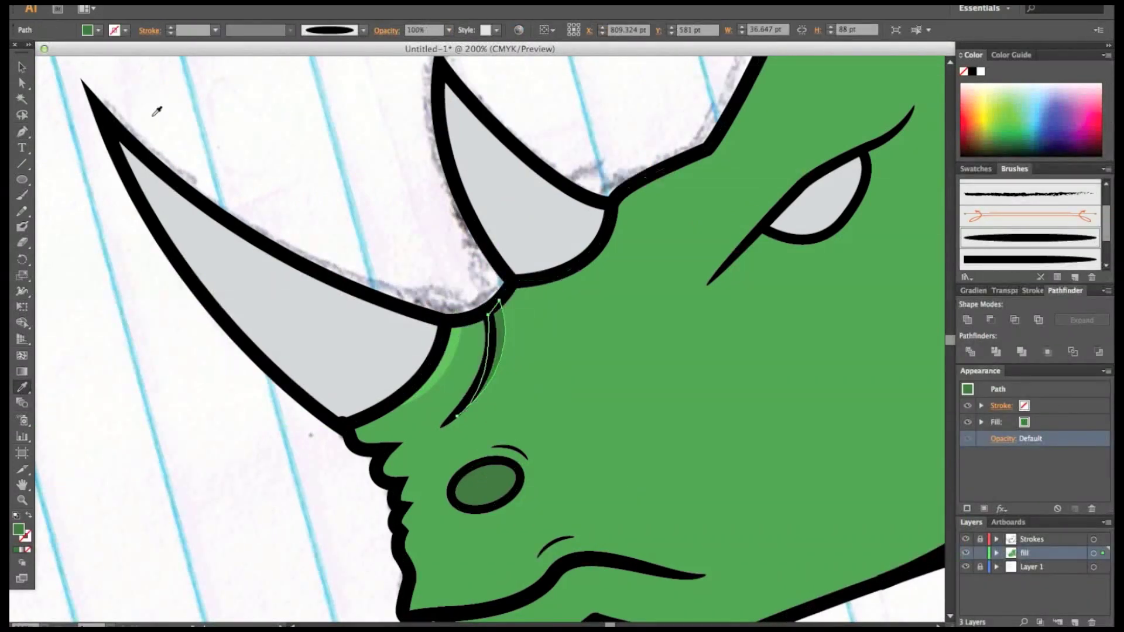
key(ctrl+shift+a)
key(ctrl+minus)
key(ctrl+minus)
Step: Draw a darker green shadow shape under the mouth line, curving along the jaw
click(22, 133)
click(304, 484)
key(ctrl+plus)
scroll(210, 464, up, 5)
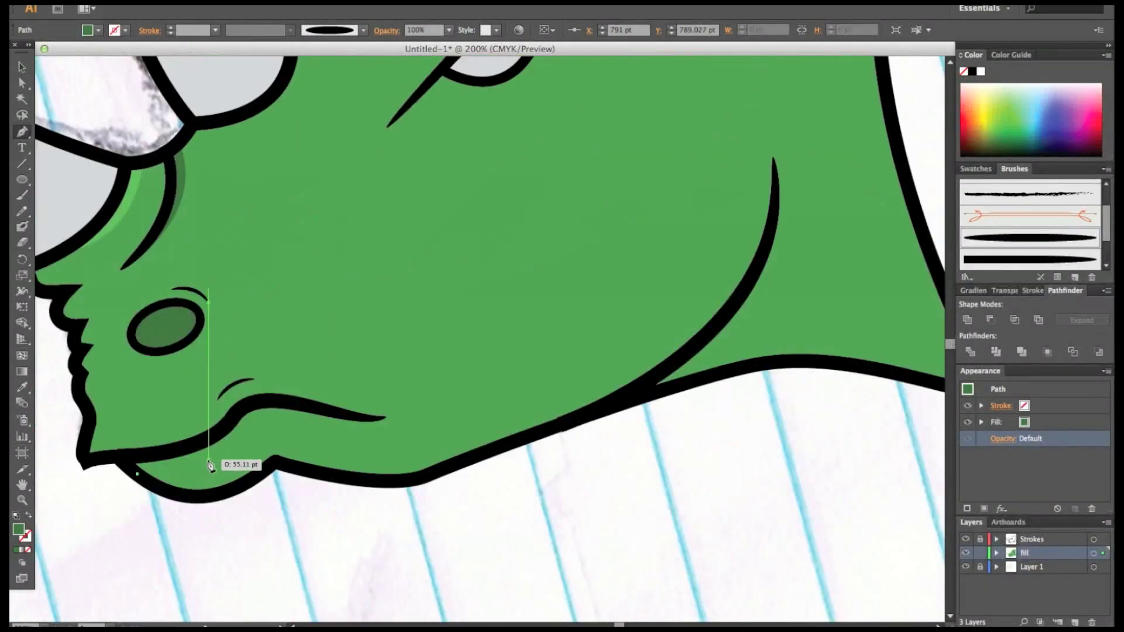
drag(210, 464, 233, 454)
drag(393, 429, 385, 439)
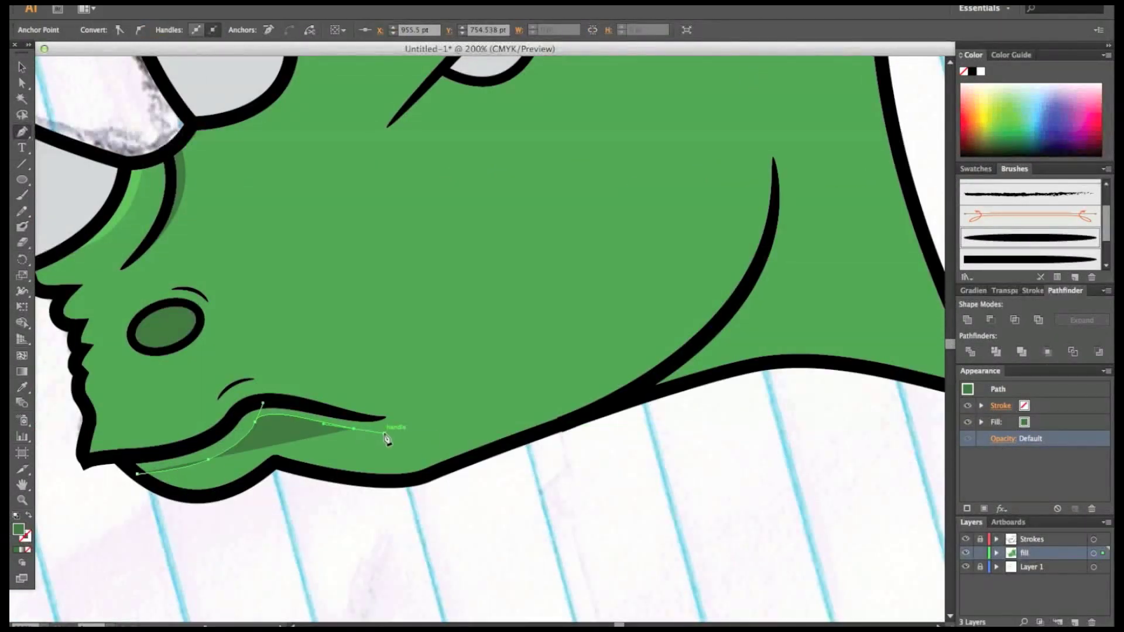
click(134, 472)
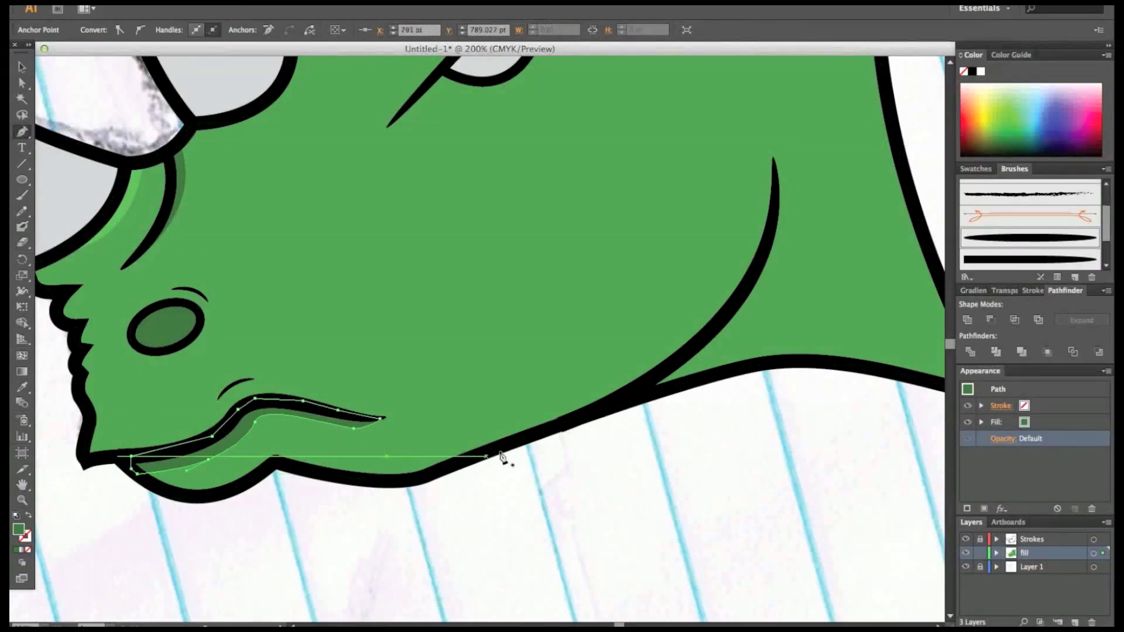
key(v)
click(434, 544)
key(ctrl+minus)
scroll(657, 290, up, 3)
Step: Draw a shadow shape down the curved cheek line and reshape its top curve
key(p)
click(700, 274)
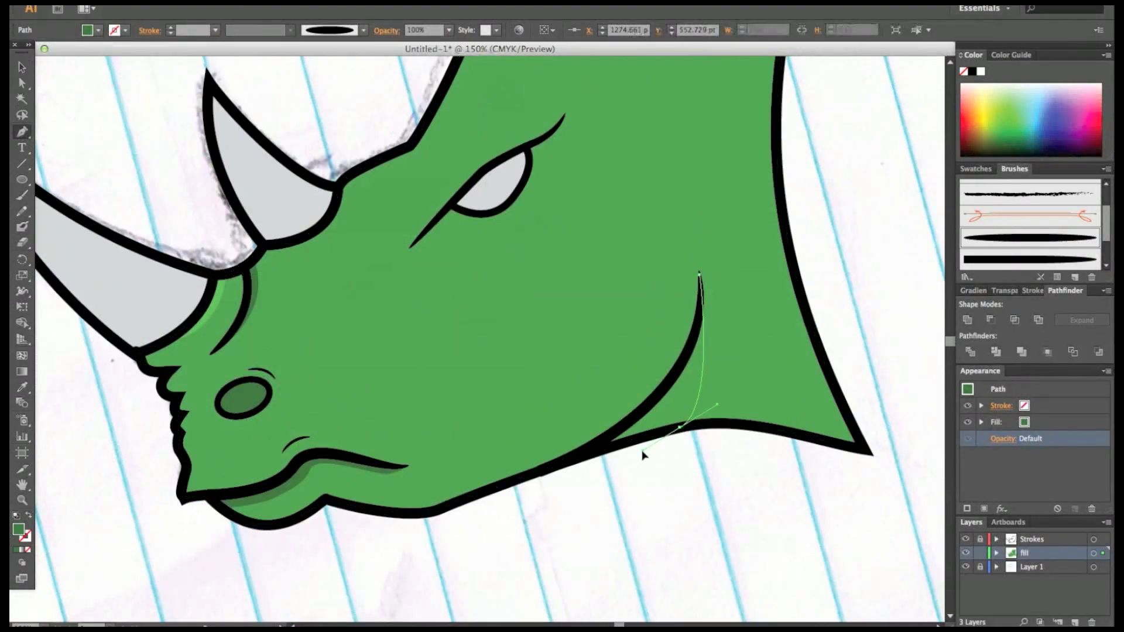
drag(607, 437, 616, 439)
click(700, 274)
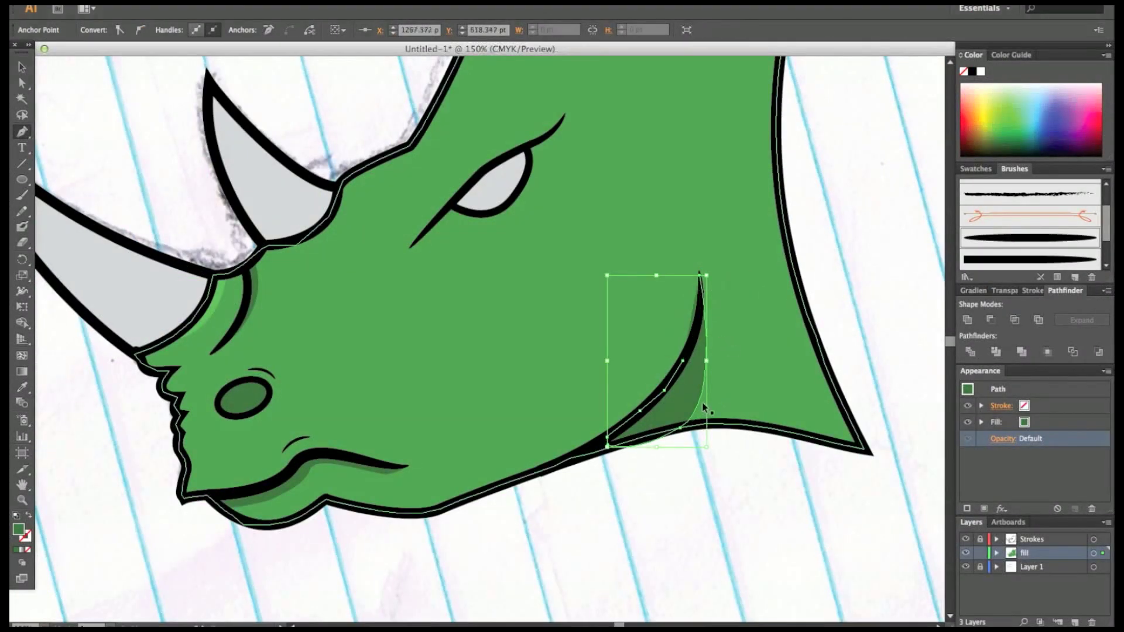
drag(700, 274, 701, 316)
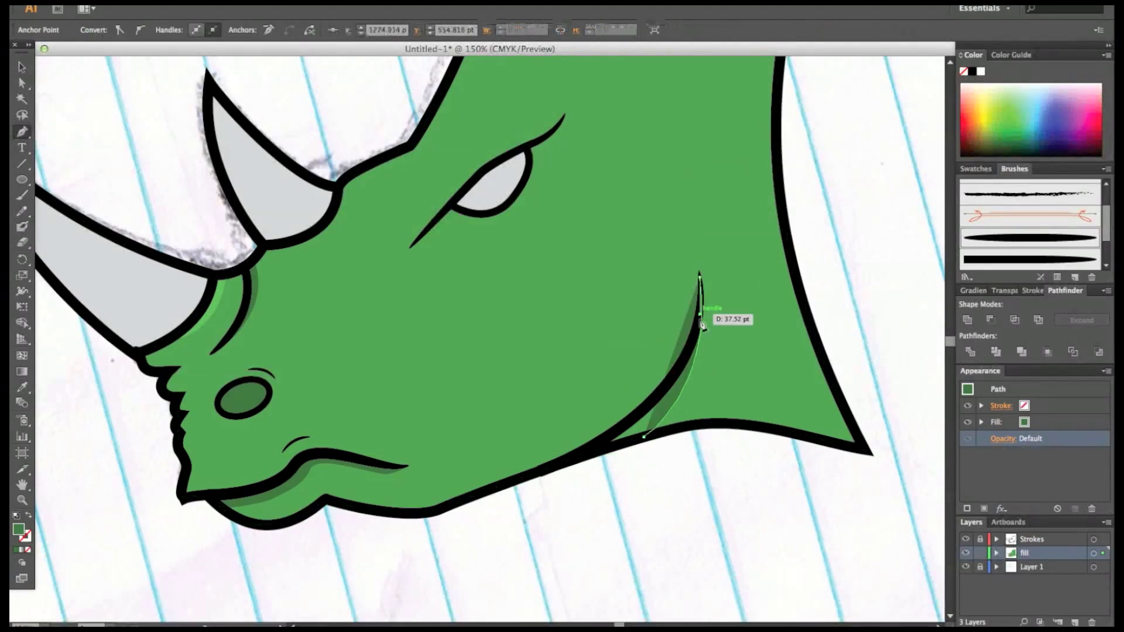
key(v)
key(ctrl+shift+a)
key(ctrl+minus)
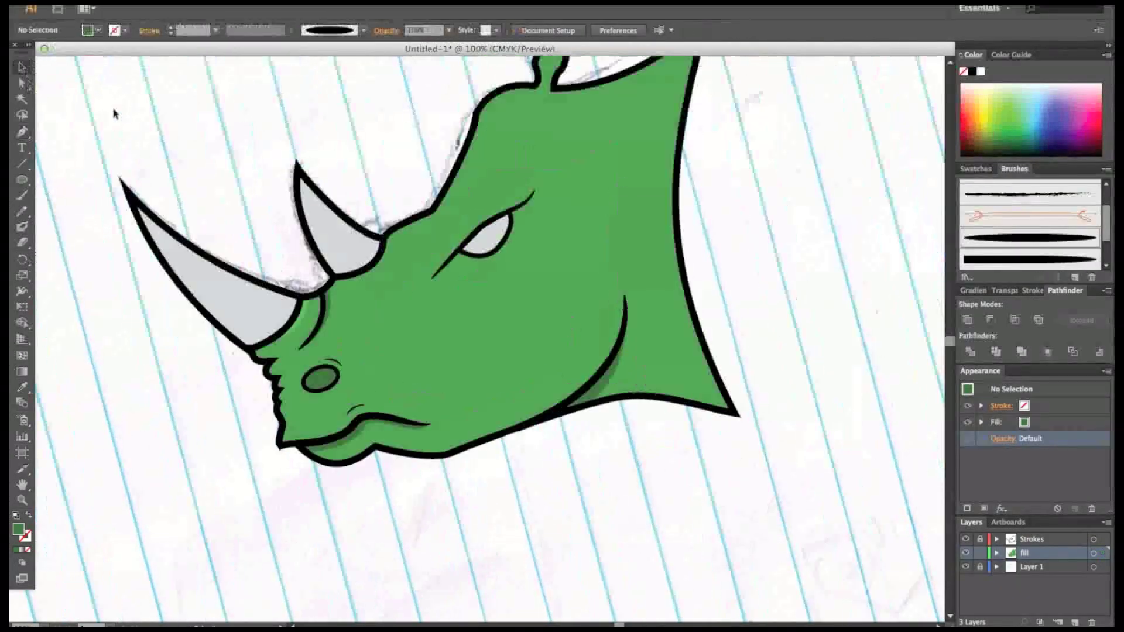
scroll(953, 342, up, 3)
Step: Start the eye shape at its corner and curve its upper edge
key(p)
click(452, 355)
mouse_move(498, 355)
mouse_down()
mouse_move(520, 311)
mouse_move(481, 332)
mouse_up()
Step: Send the light grey eye shape behind the black outlines
right_click(517, 338)
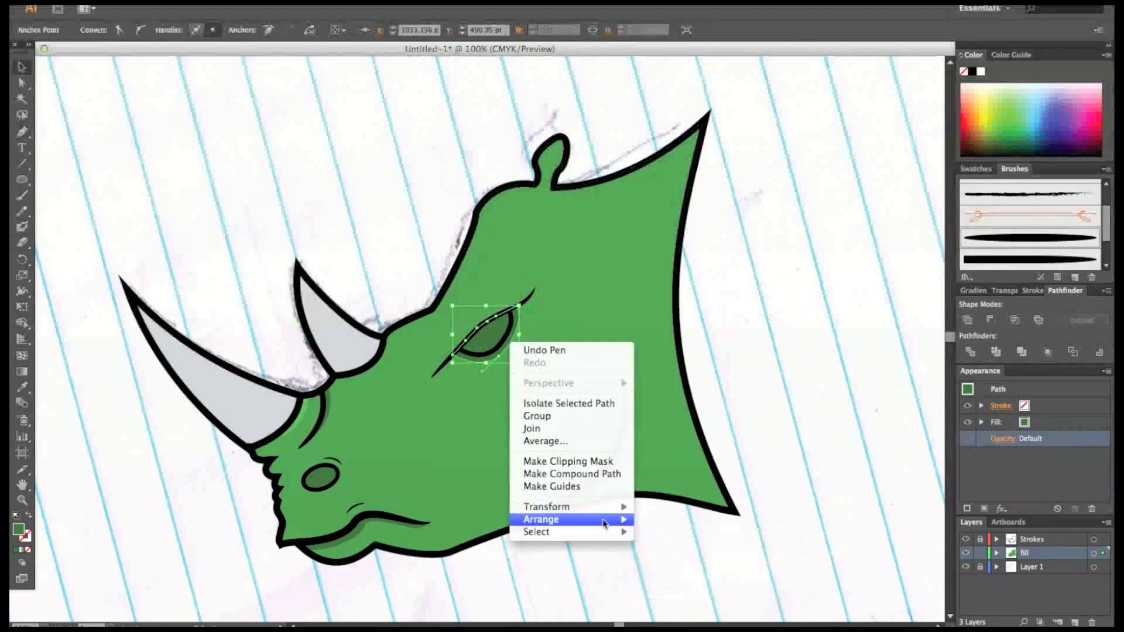
click(667, 553)
right_click(509, 351)
key(Escape)
click(472, 356)
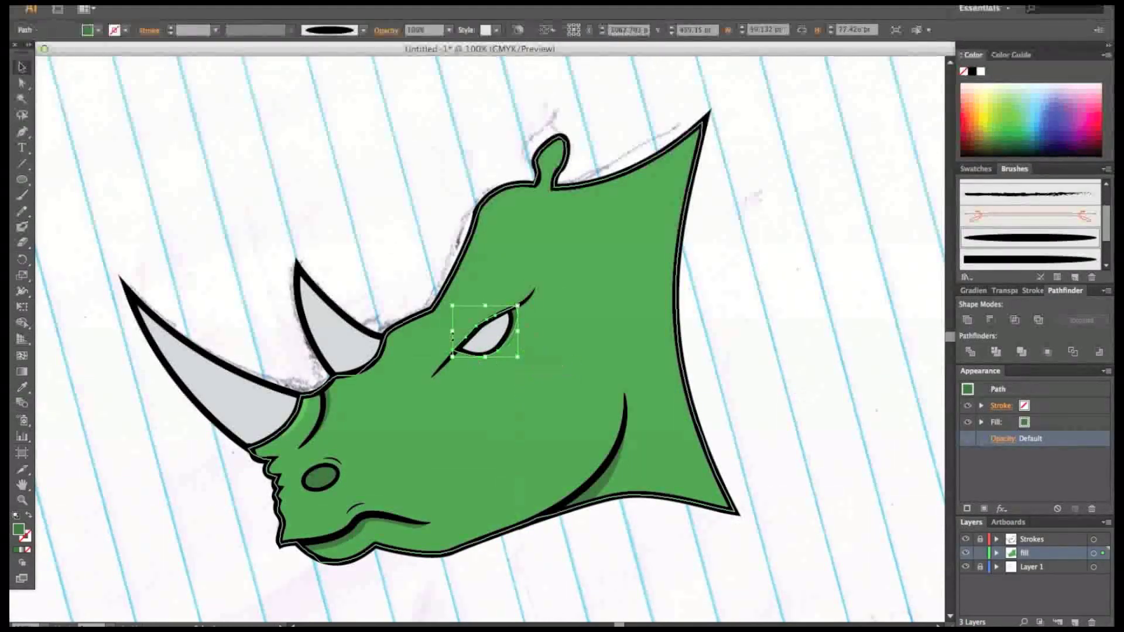
key(ctrl+shift+a)
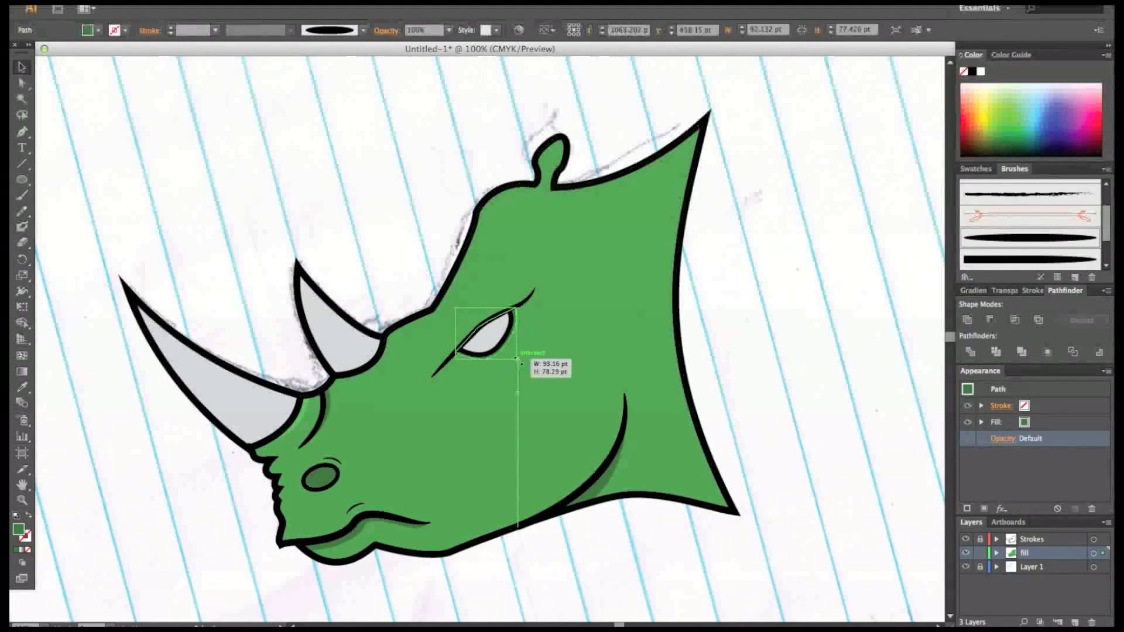
Step: Draw a lighter green highlight curving along the top of the head
key(p)
drag(445, 367, 455, 360)
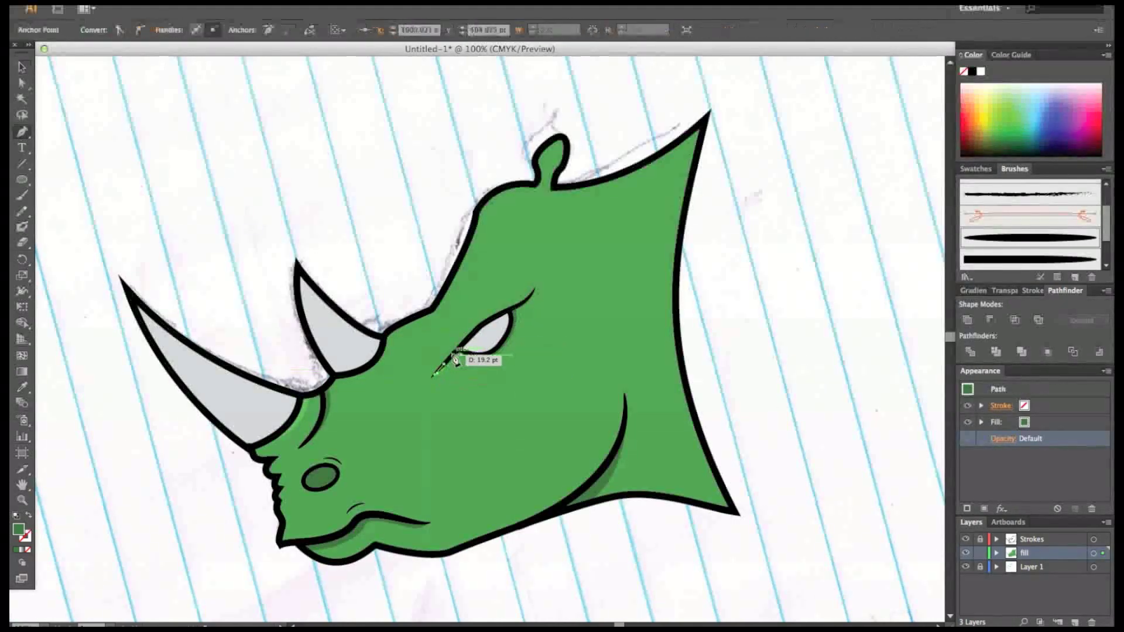
key(ctrl+shift+a)
key(p)
click(453, 274)
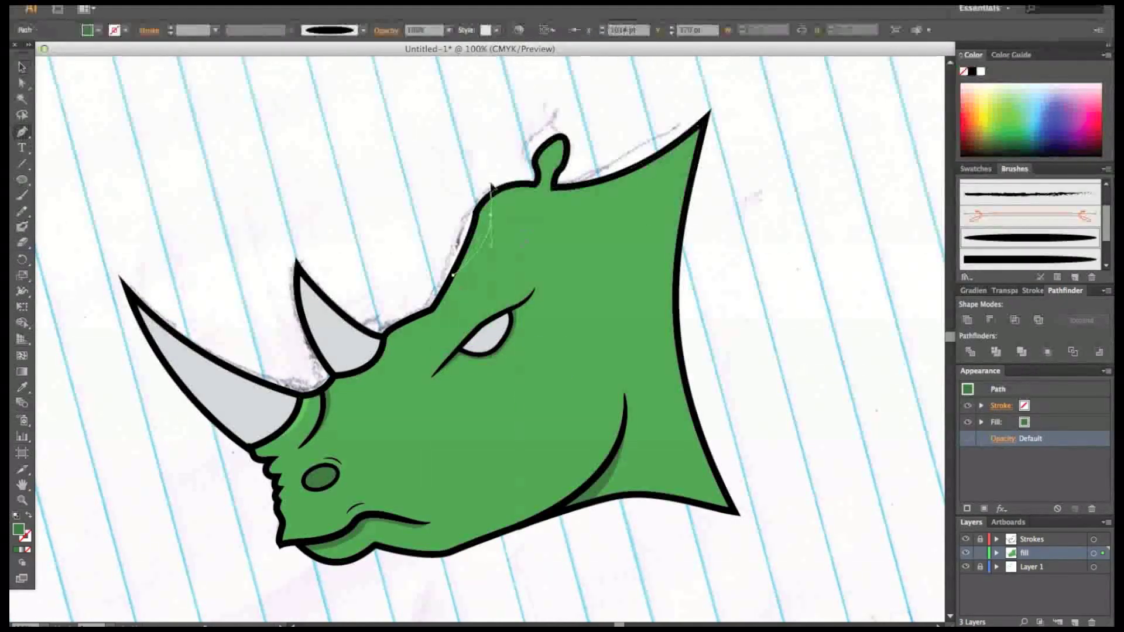
drag(493, 187, 523, 203)
key(ctrl+shift+a)
click(23, 69)
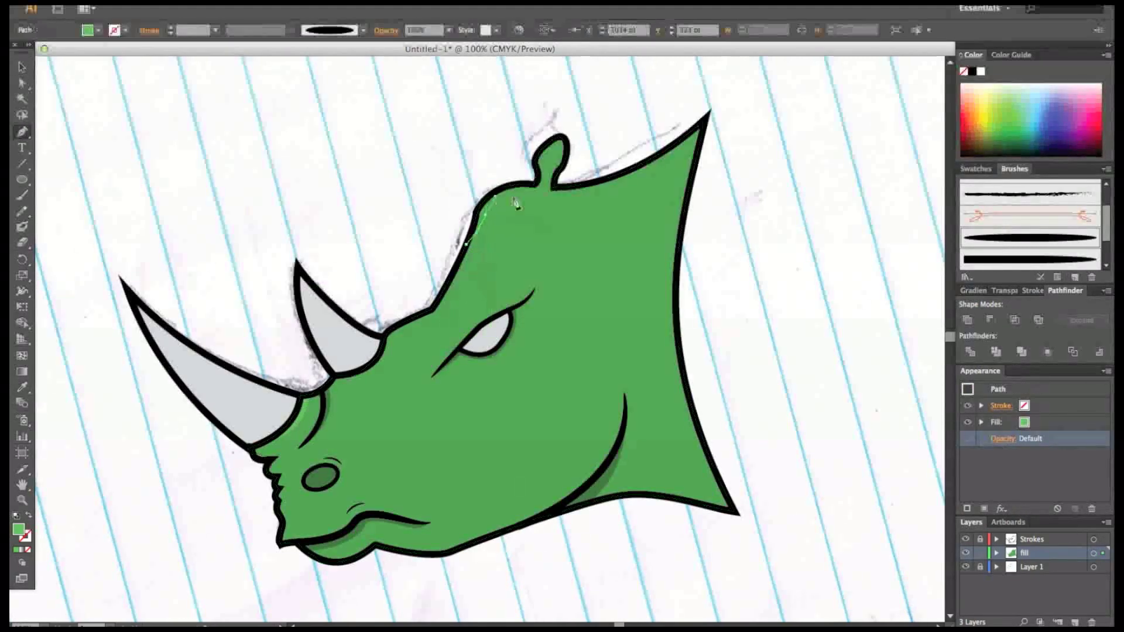
click(532, 184)
key(ctrl+shift+a)
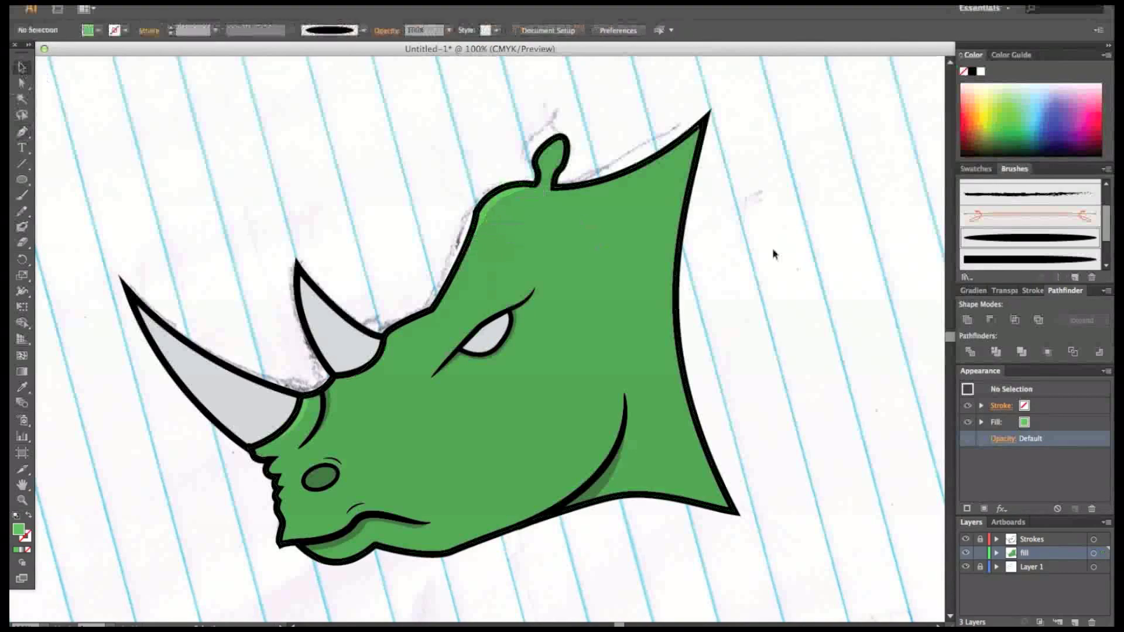
Step: Draw a four-point light green highlight shape inside the ear tip
key(ctrl+plus)
key(ctrl+plus)
key(ctrl+plus)
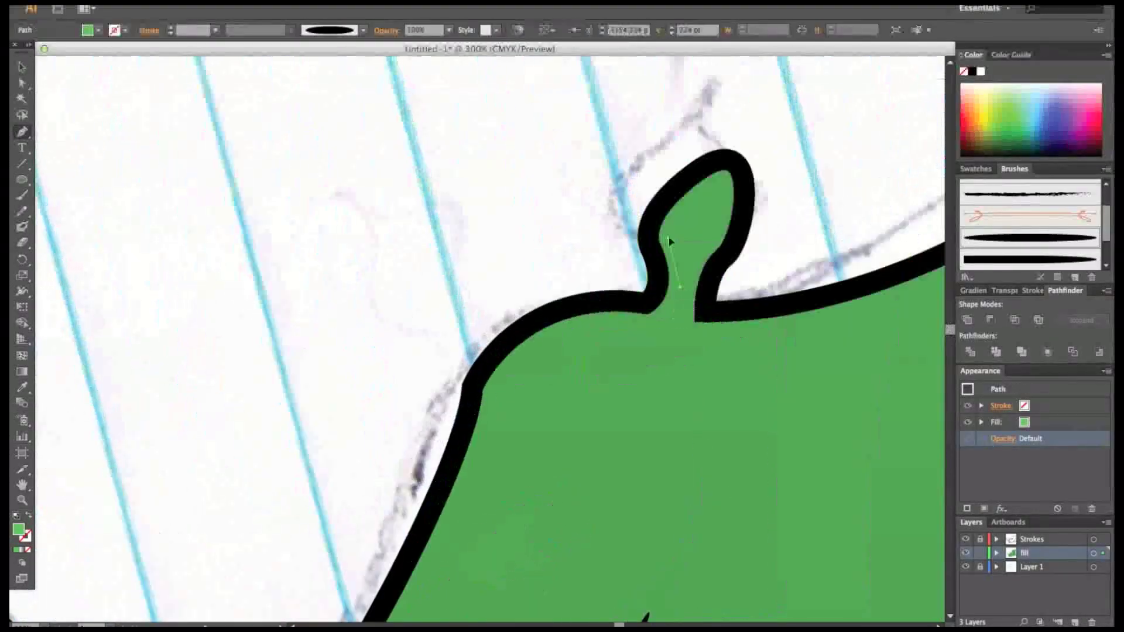
click(669, 240)
click(729, 199)
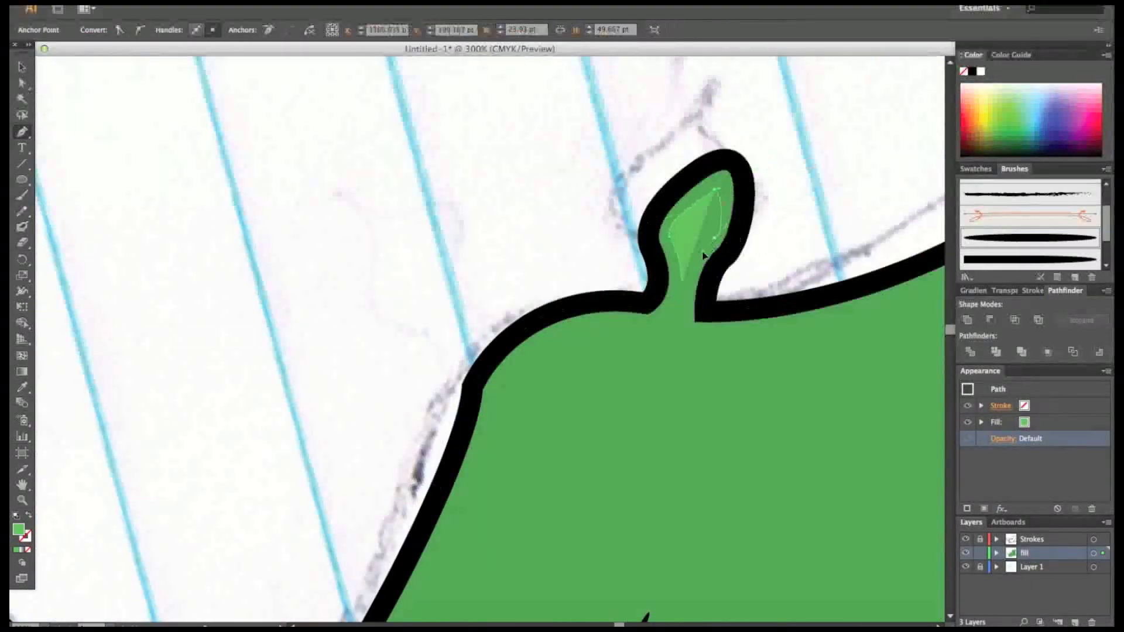
click(704, 259)
click(668, 305)
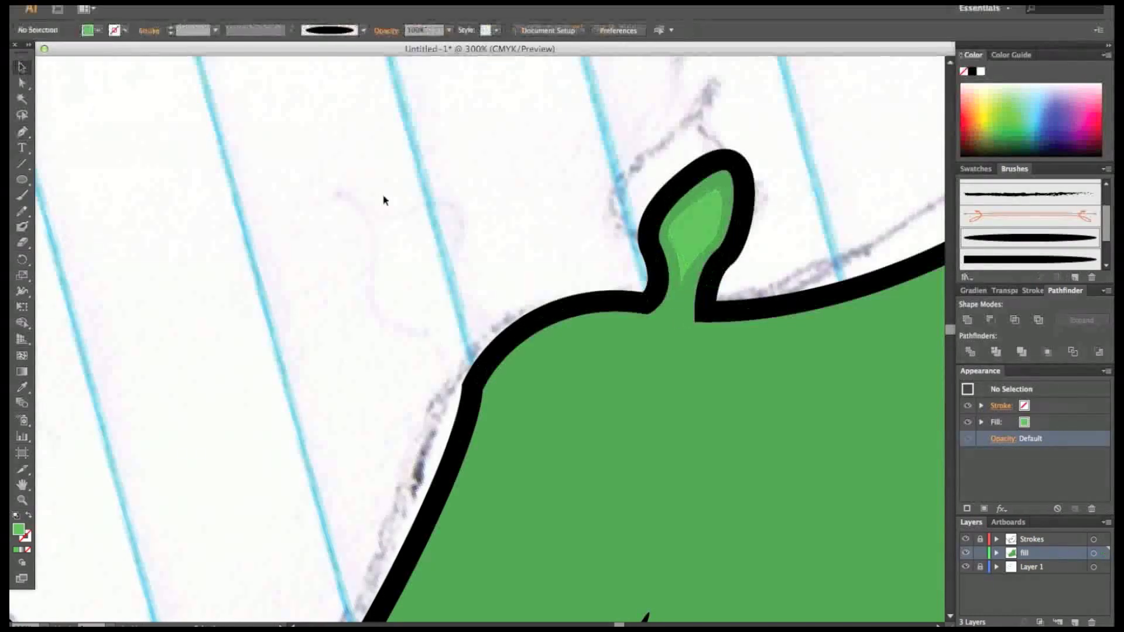
key(ctrl+minus)
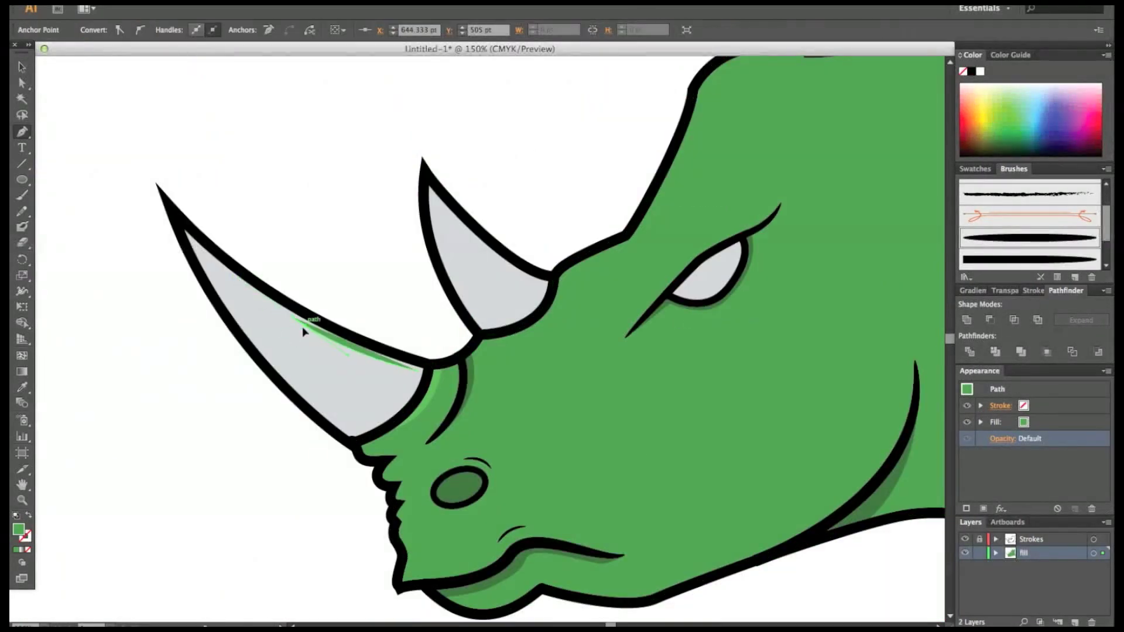
Step: Select the horn highlight together with the green head shape and apply Pathfinder Exclude
key(v)
click(338, 178)
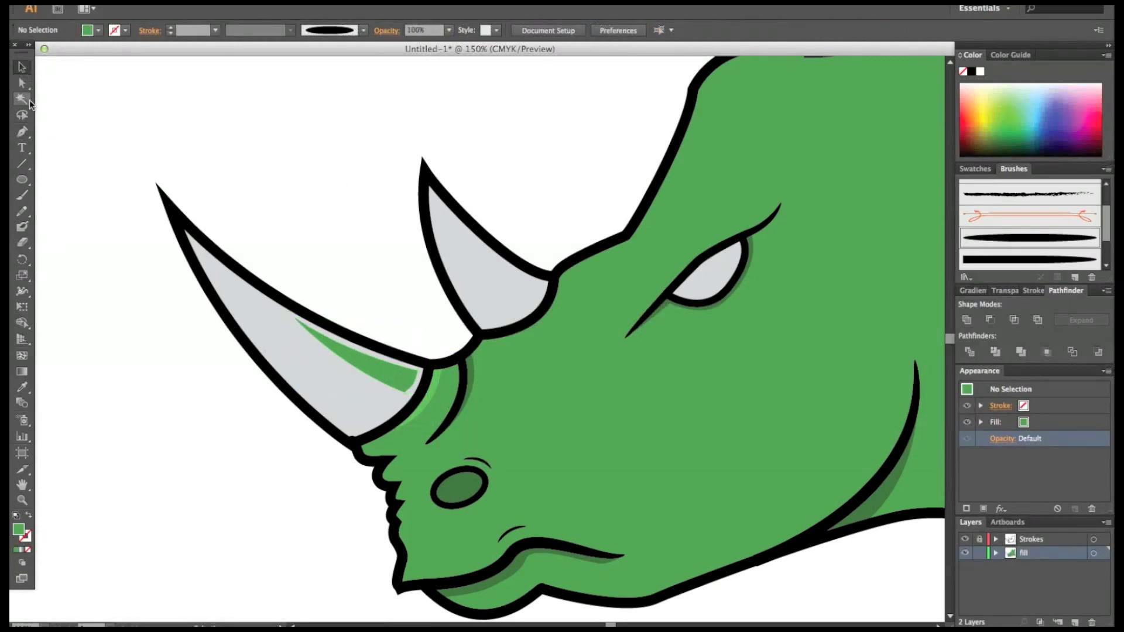
key(ctrl+plus)
key(ctrl+plus)
key(ctrl+plus)
key(ctrl+plus)
click(353, 548)
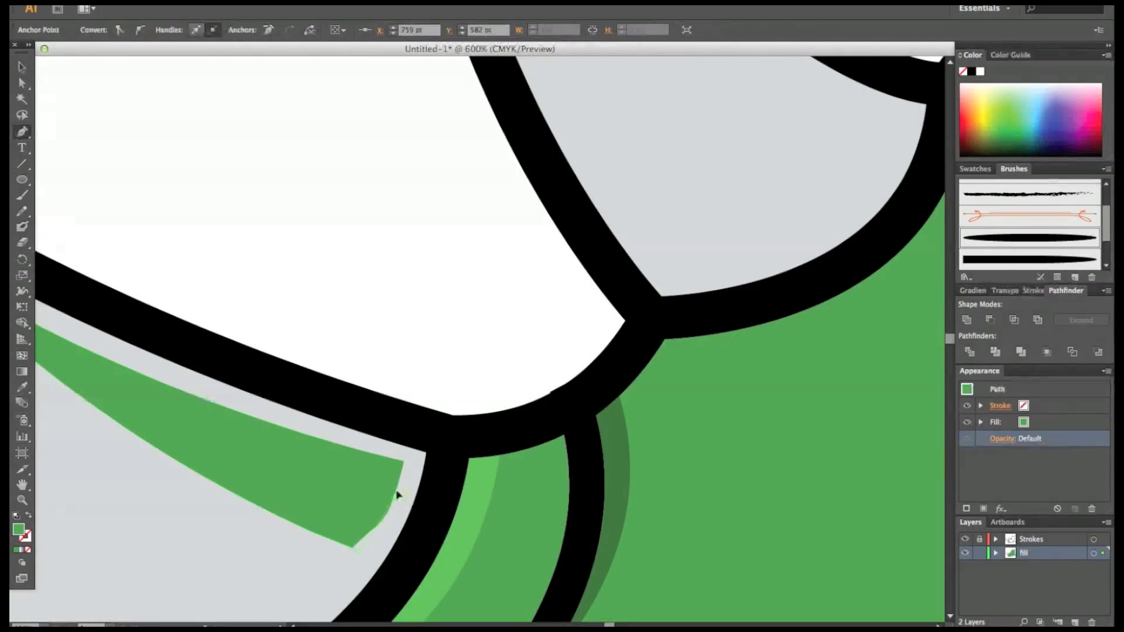
key(v)
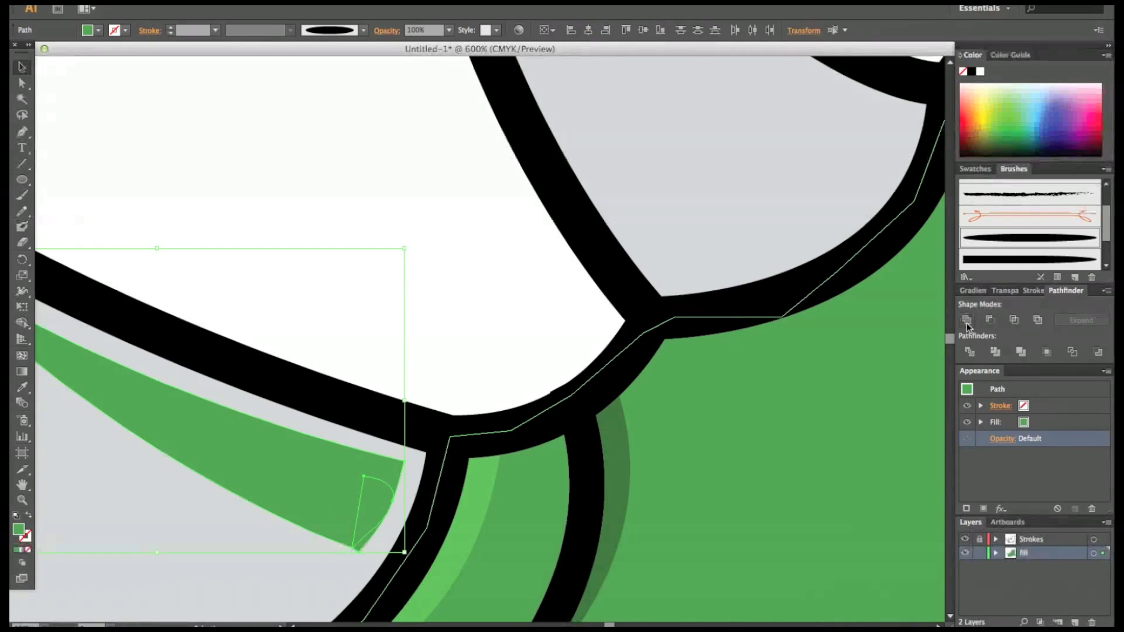
key(ctrl+minus)
key(ctrl+minus)
key(ctrl+minus)
shift+click(702, 439)
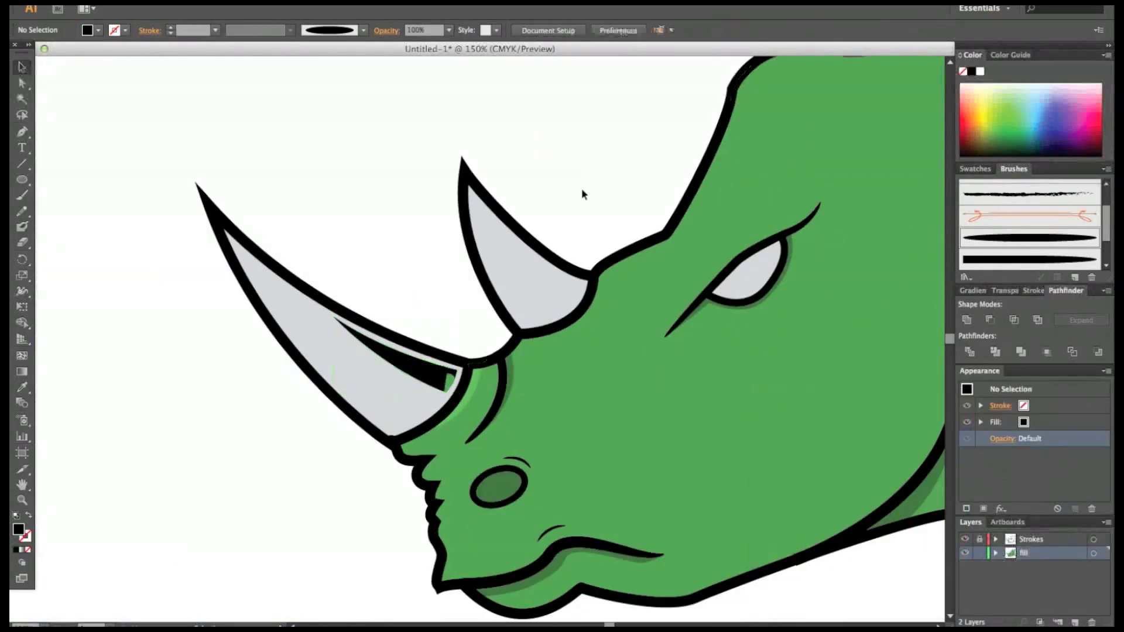
click(1037, 320)
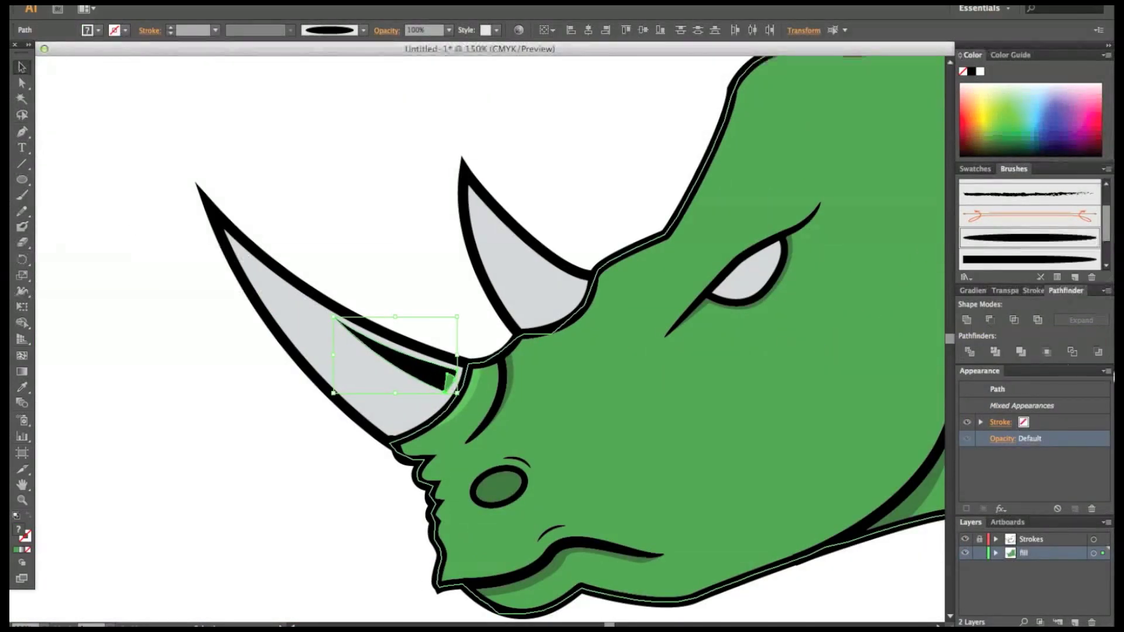
Step: Nudge the resulting horn highlight up-right and adjust its lower-left corner
double_click(18, 529)
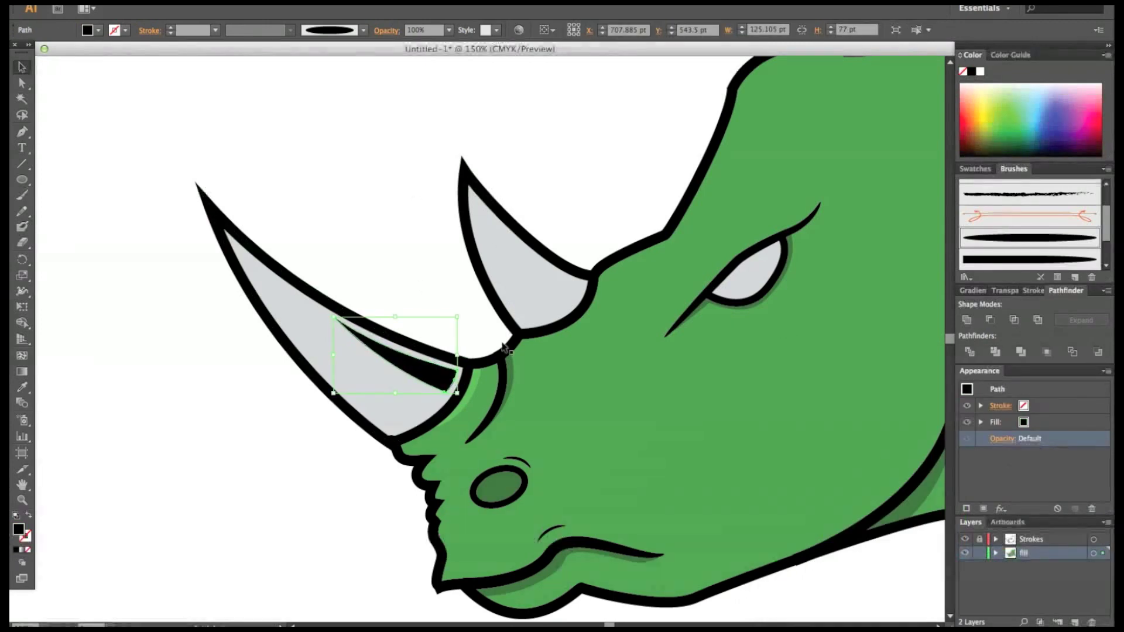
drag(423, 353, 429, 350)
click(569, 228)
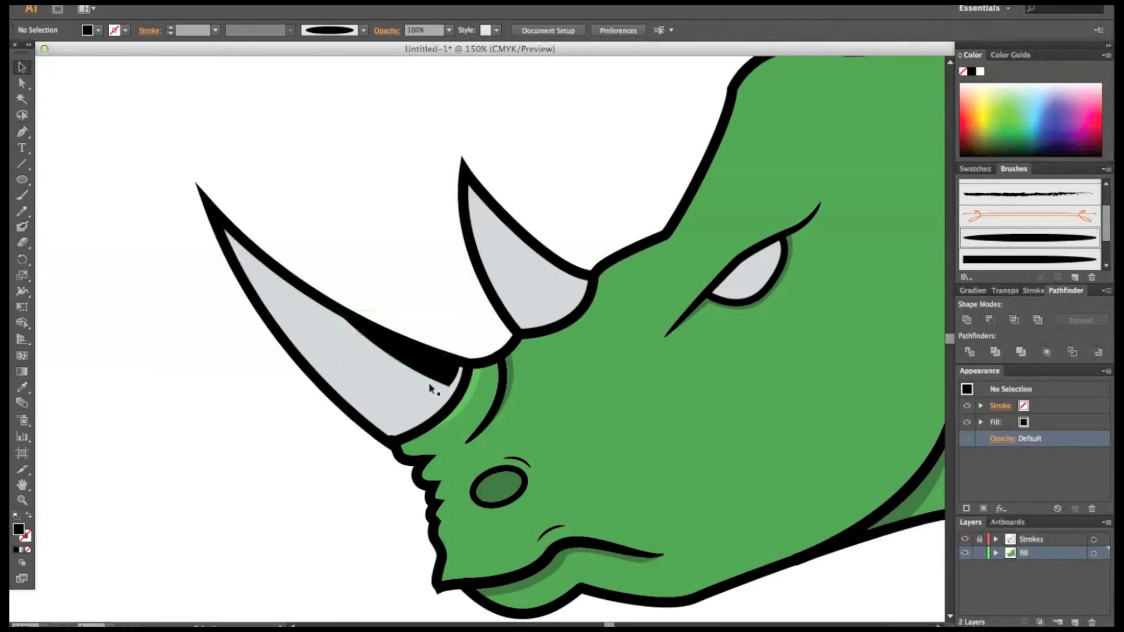
click(441, 353)
drag(327, 390, 334, 394)
click(440, 120)
click(414, 371)
Step: Fill the front horn's shading strip with grey in the Color Picker
double_click(18, 529)
click(1083, 394)
key(ctrl+shift+a)
key(p)
key(ctrl+equal)
Step: Pen-draw a closed grey shading strip along the back horn's inner edge
mouse_move(579, 291)
mouse_down()
mouse_move(658, 388)
mouse_move(688, 392)
mouse_up()
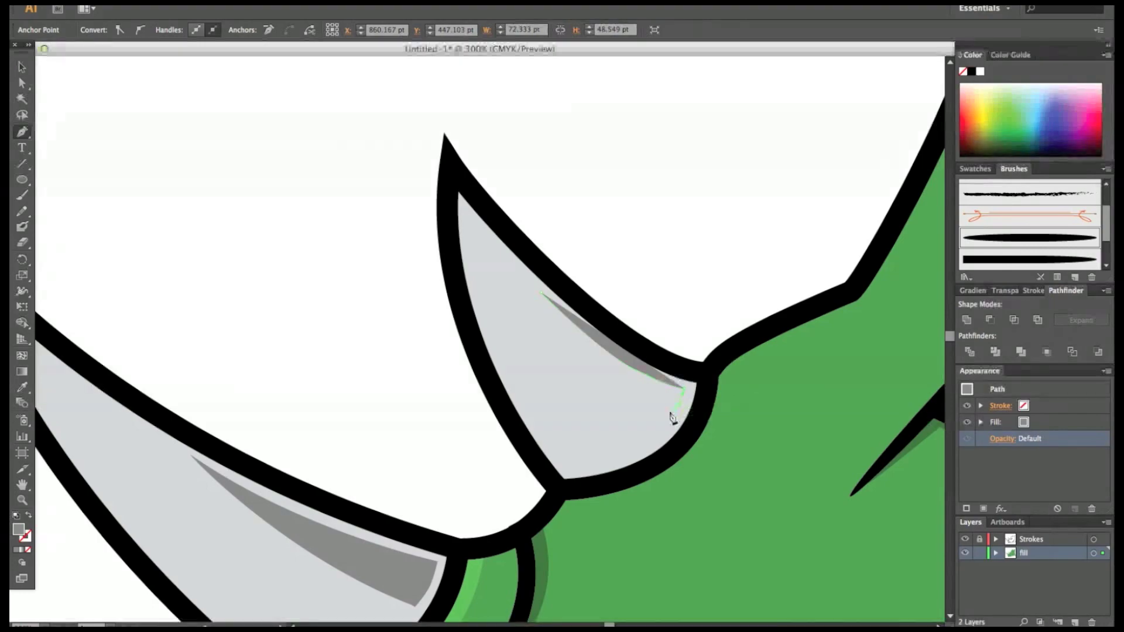
drag(565, 298, 563, 296)
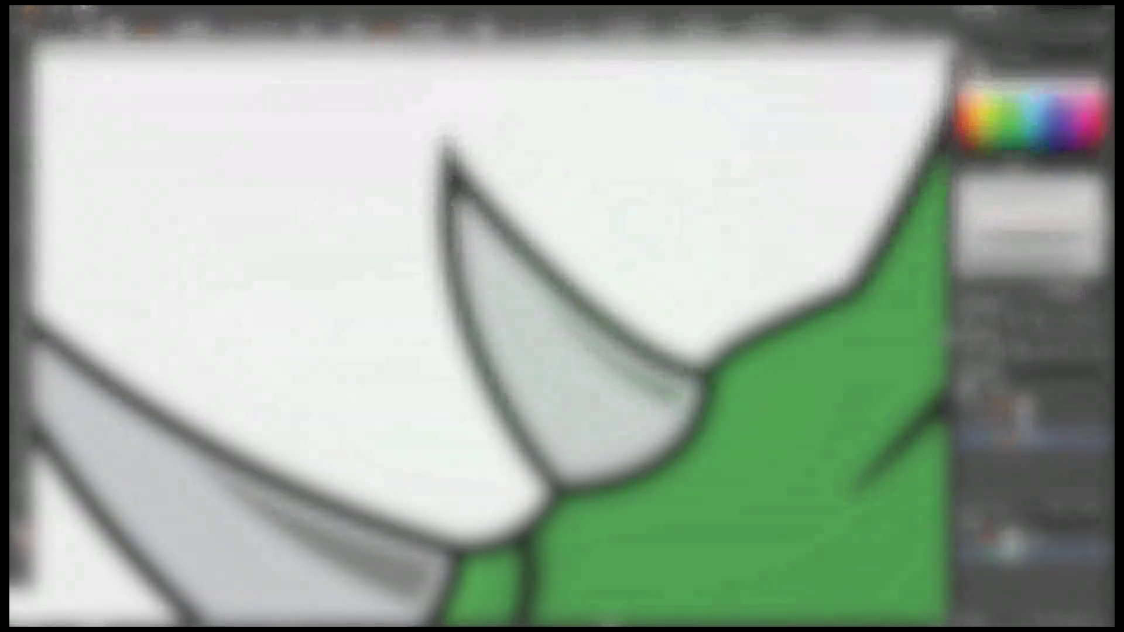